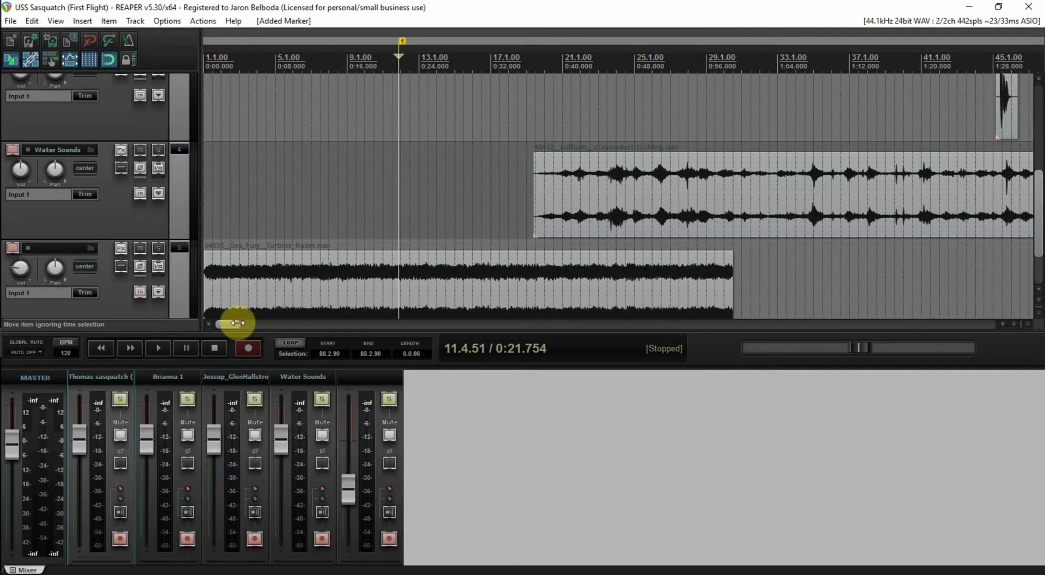
Zoom out to show the whole project length and play it back briefly from the start
{"action": "left_click_drag", "start_coordinate": [238, 323], "coordinate": [366, 323]}
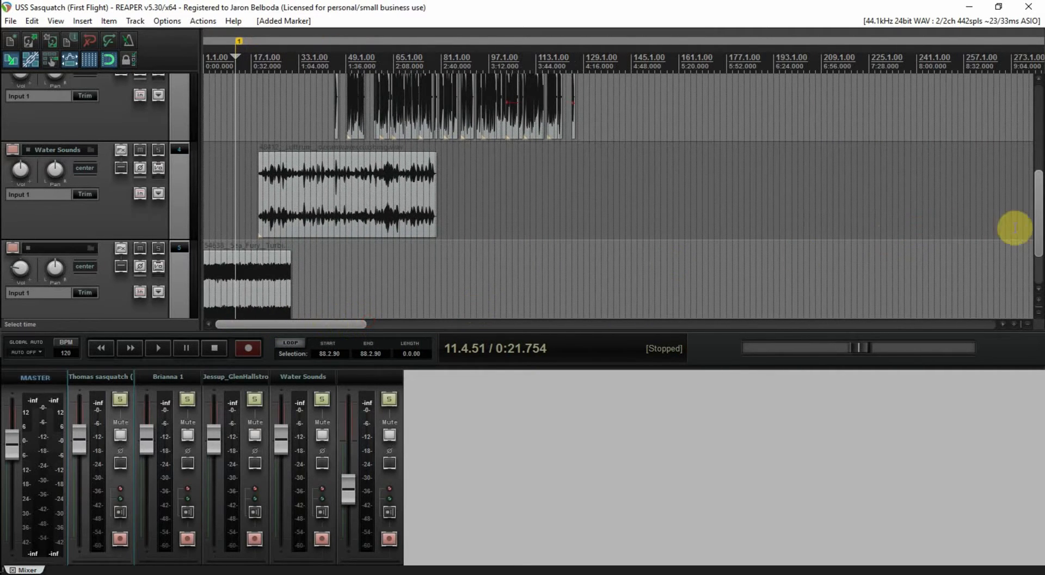
{"action": "left_click_drag", "start_coordinate": [1037, 222], "coordinate": [1038, 194]}
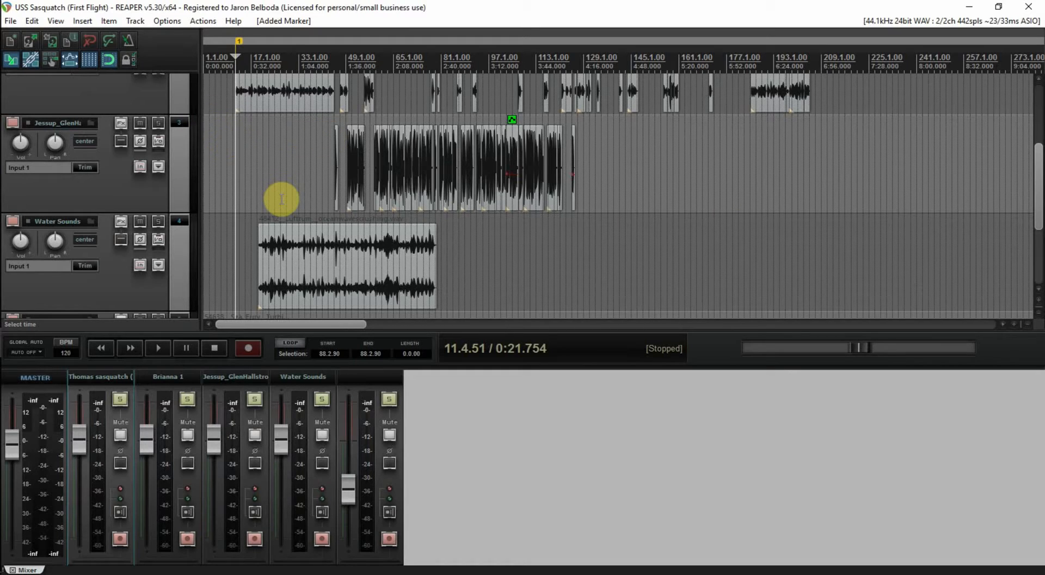
{"action": "key", "text": "space"}
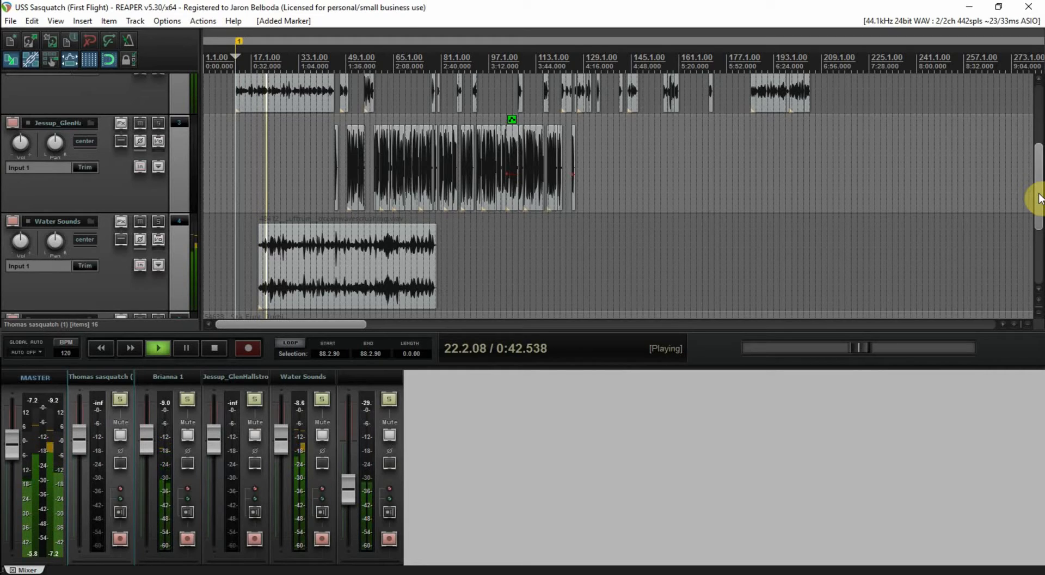
{"action": "key", "text": "space"}
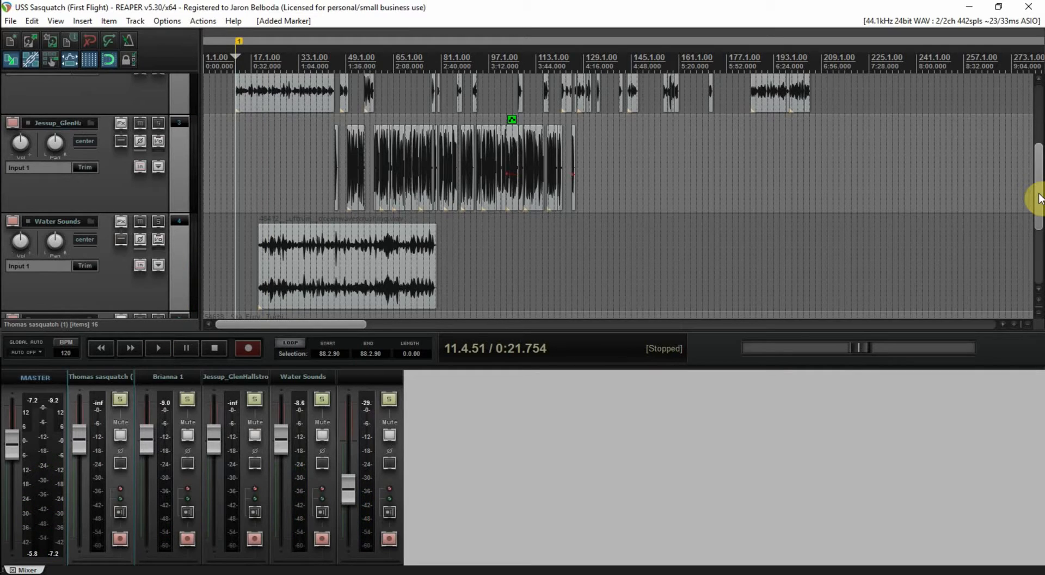
Play back from 0:04, then mute the fifth track's Sea Fury turbine ambience
{"action": "left_click_drag", "start_coordinate": [1037, 212], "coordinate": [1038, 246]}
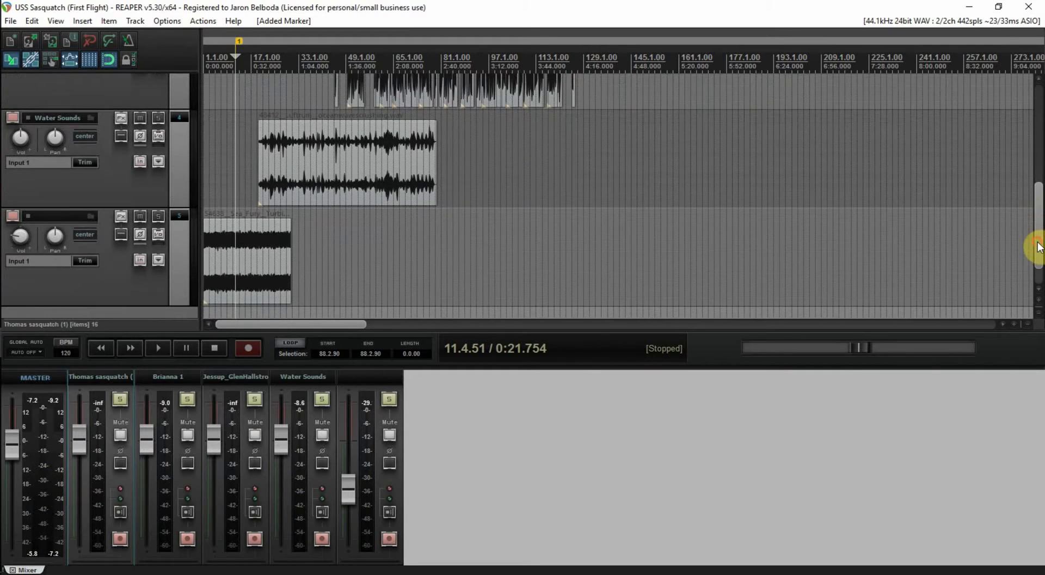
{"action": "left_click", "coordinate": [222, 197]}
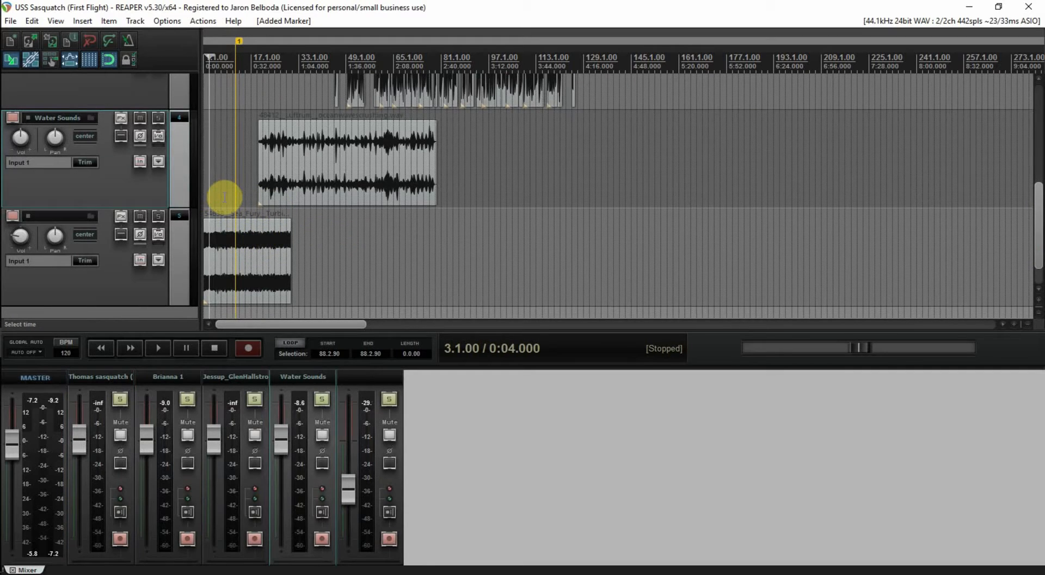
{"action": "key", "text": "space"}
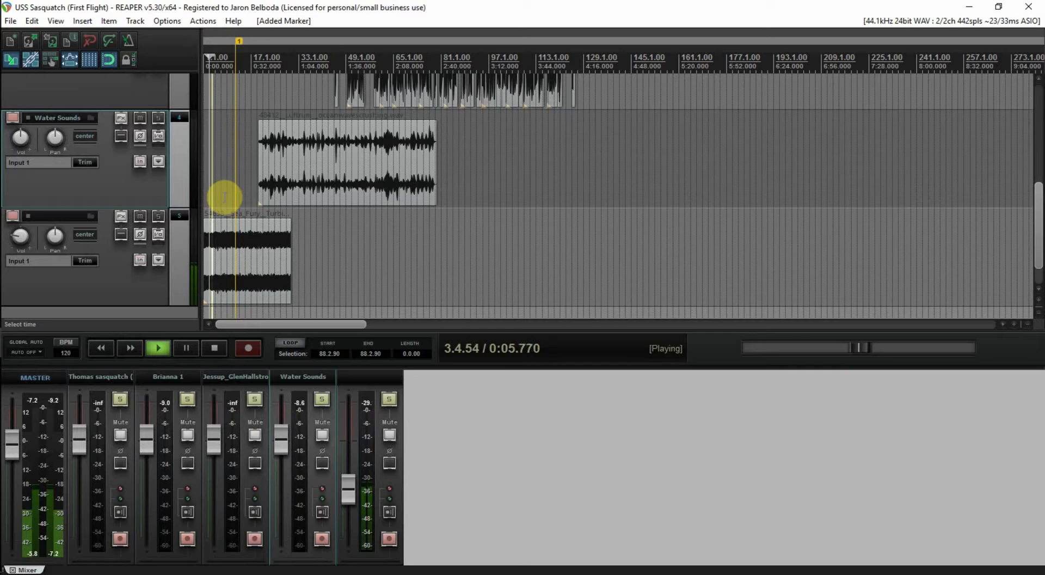
{"action": "key", "text": "space"}
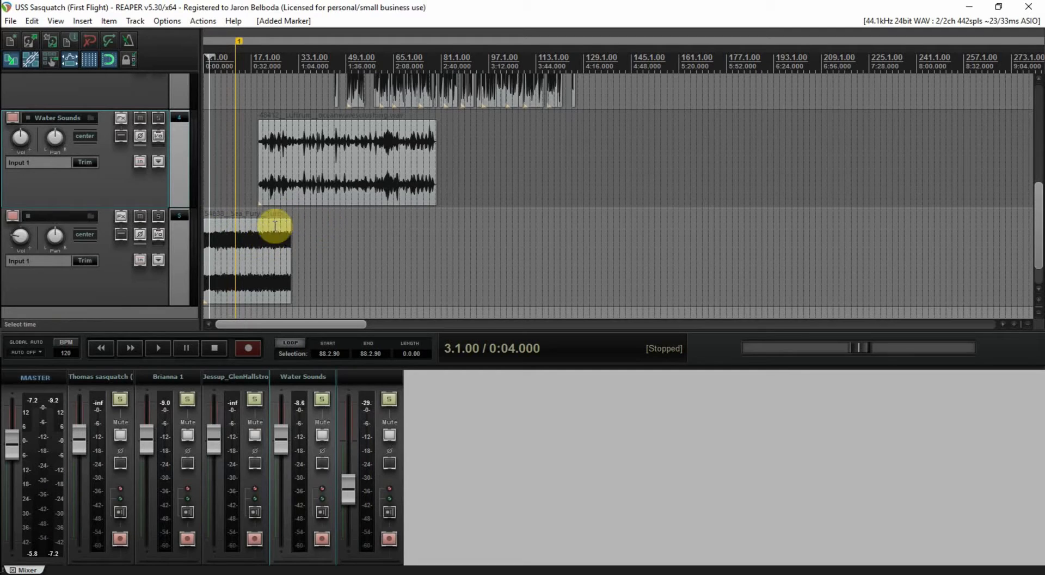
{"action": "left_click", "coordinate": [139, 217]}
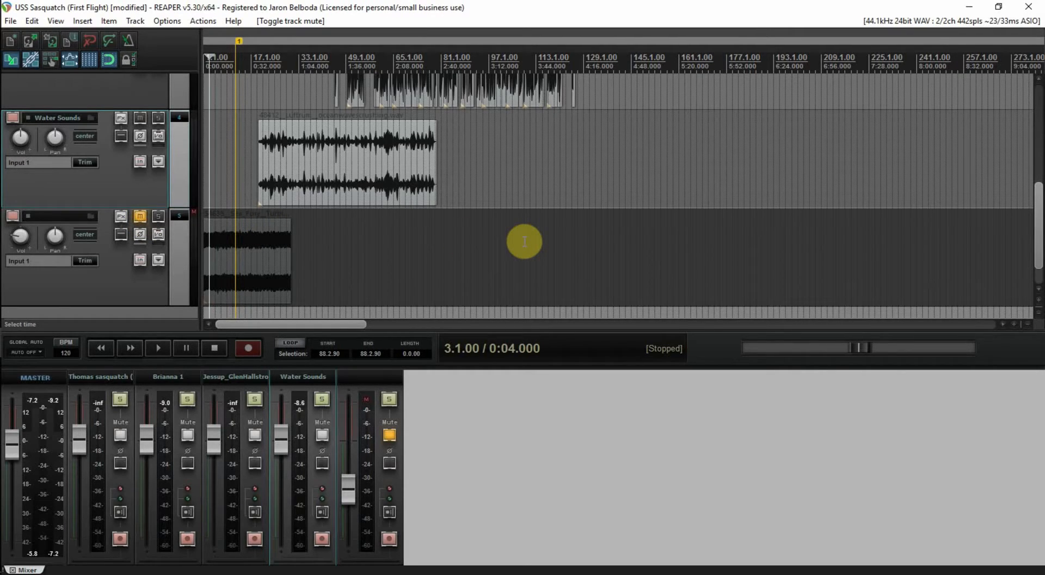
Play the voice tracks briefly with the turbine ambience muted
{"action": "left_click_drag", "start_coordinate": [1037, 234], "coordinate": [1039, 170]}
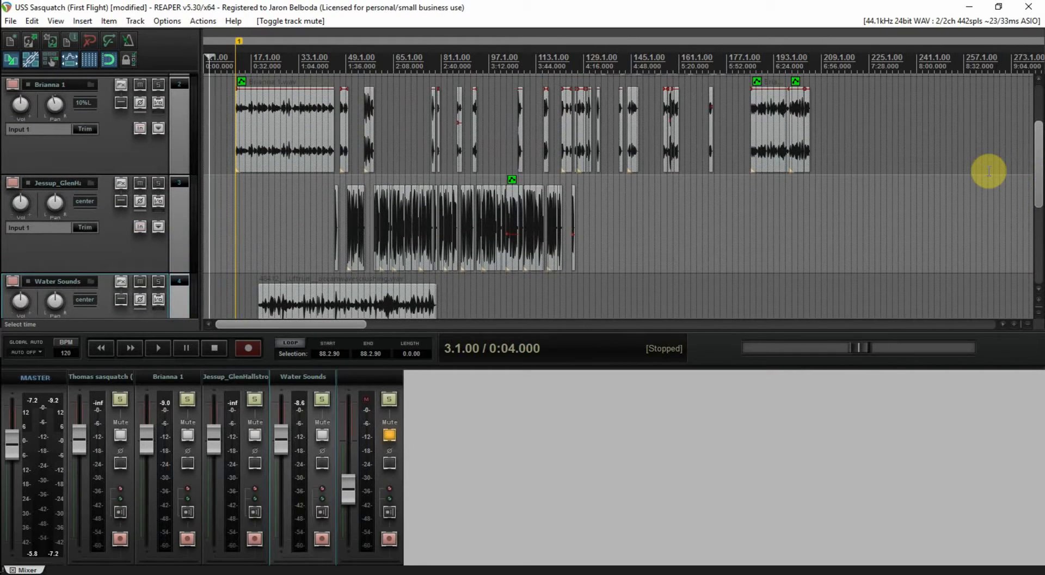
{"action": "key", "text": "space"}
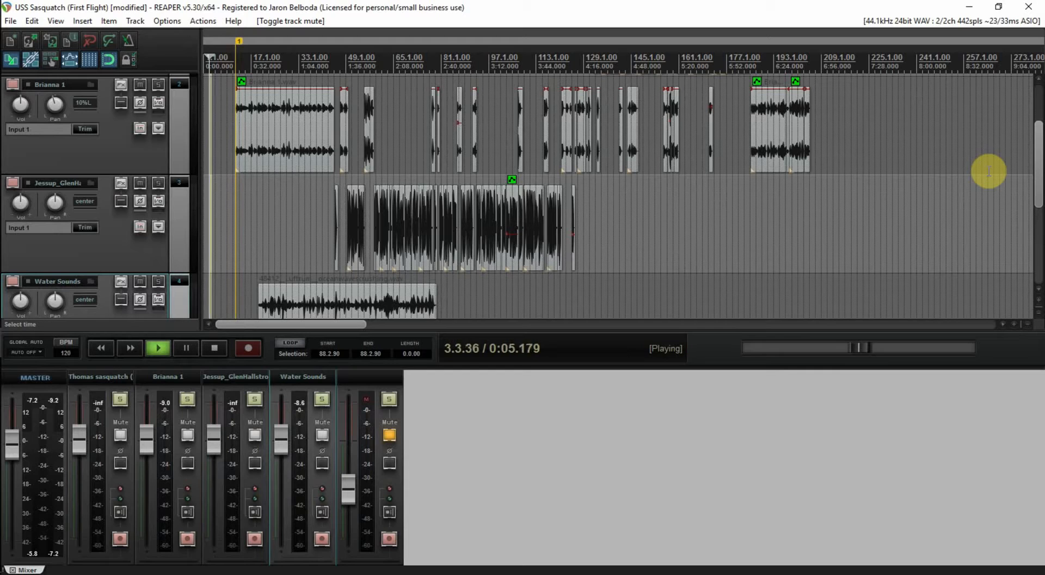
{"action": "key", "text": "space"}
Replay the project several times from 11.4.51 on the Jessup track, then stop
{"action": "left_click", "coordinate": [236, 218]}
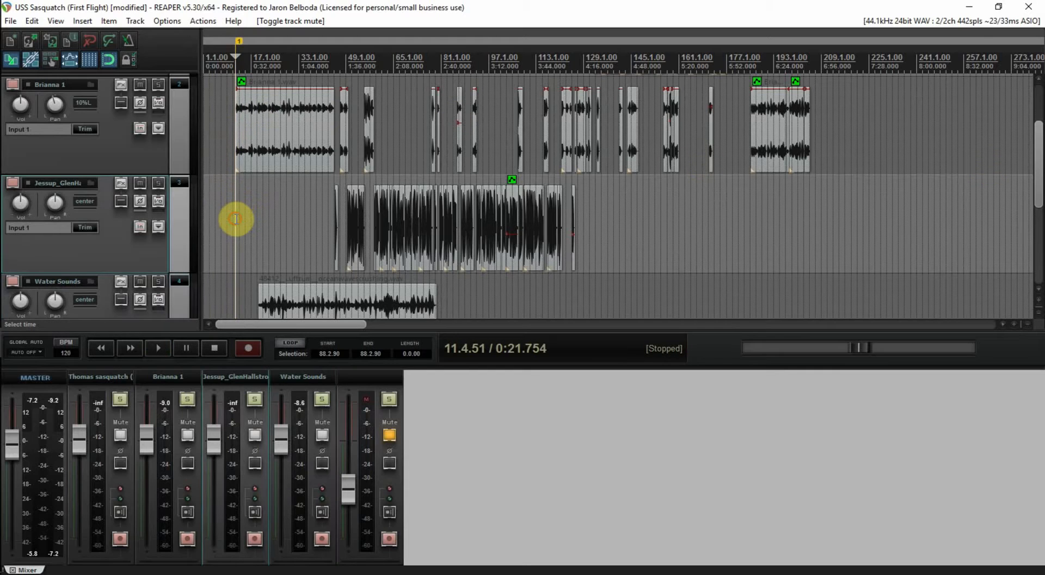
{"action": "key", "text": "space"}
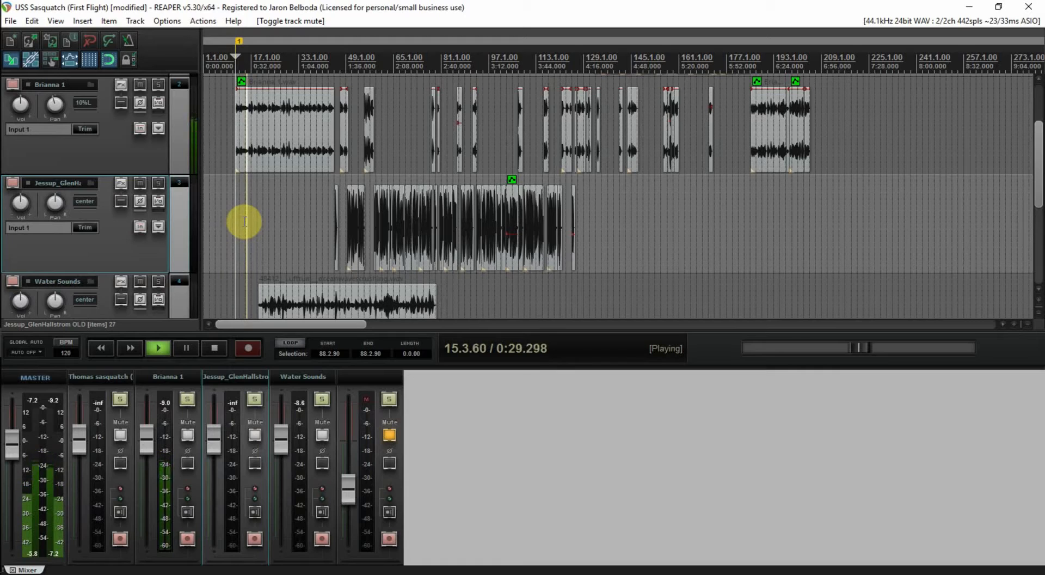
{"action": "key", "text": "space"}
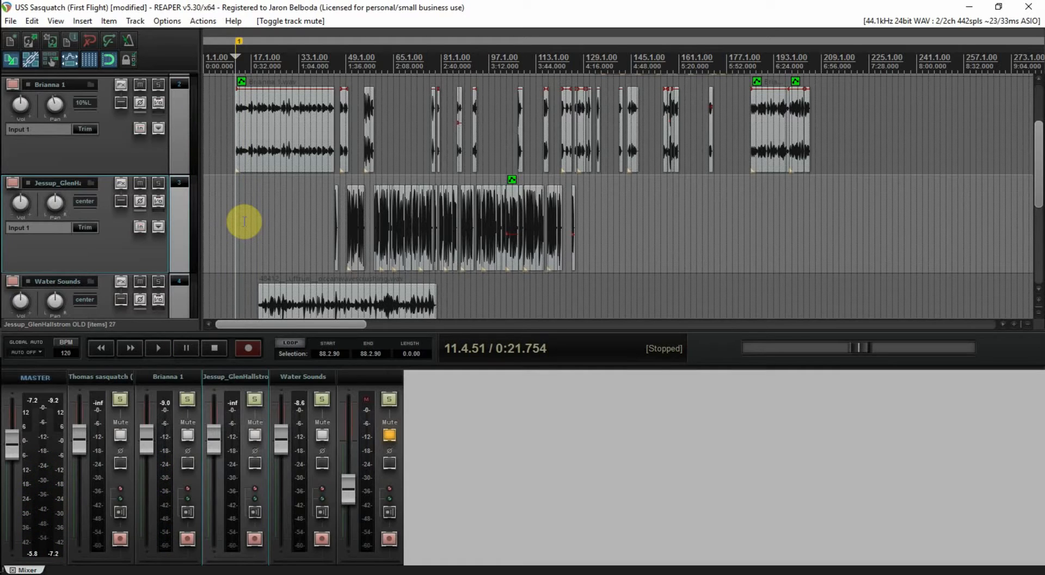
{"action": "key", "text": "space"}
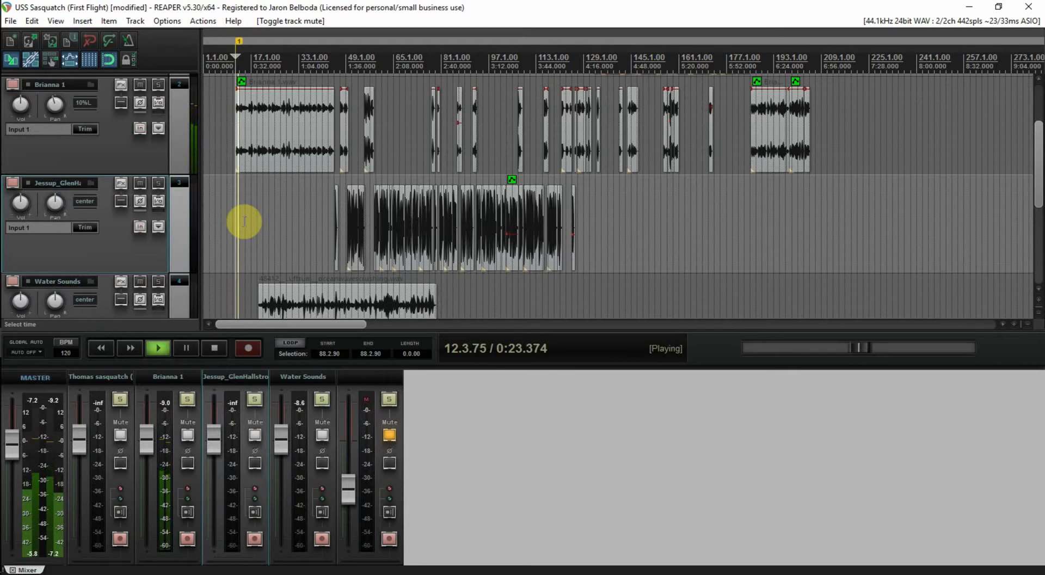
{"action": "key", "text": "space"}
{"action": "key", "text": "space"}
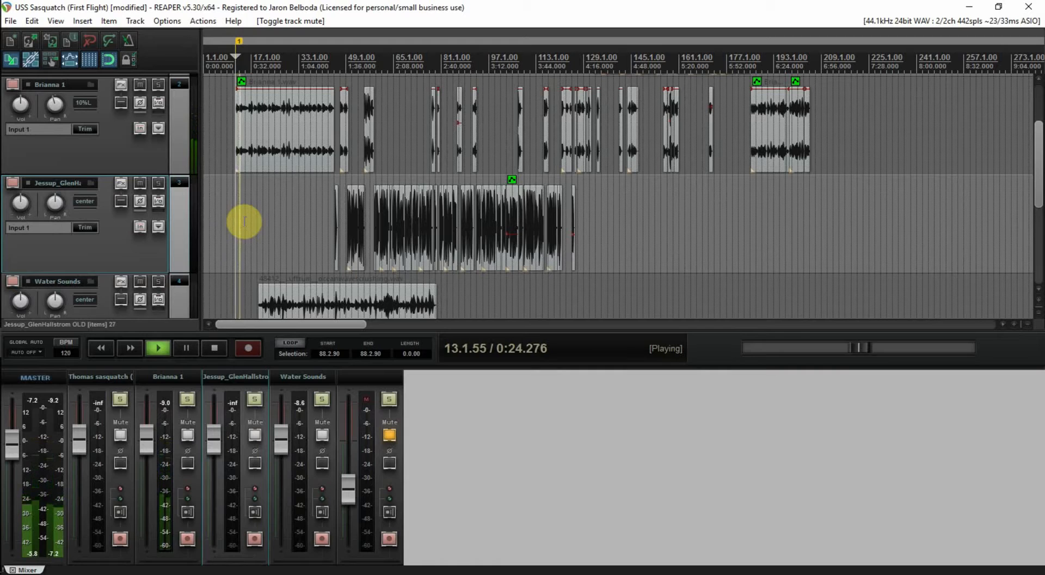
{"action": "key", "text": "space"}
{"action": "key", "text": "space"}
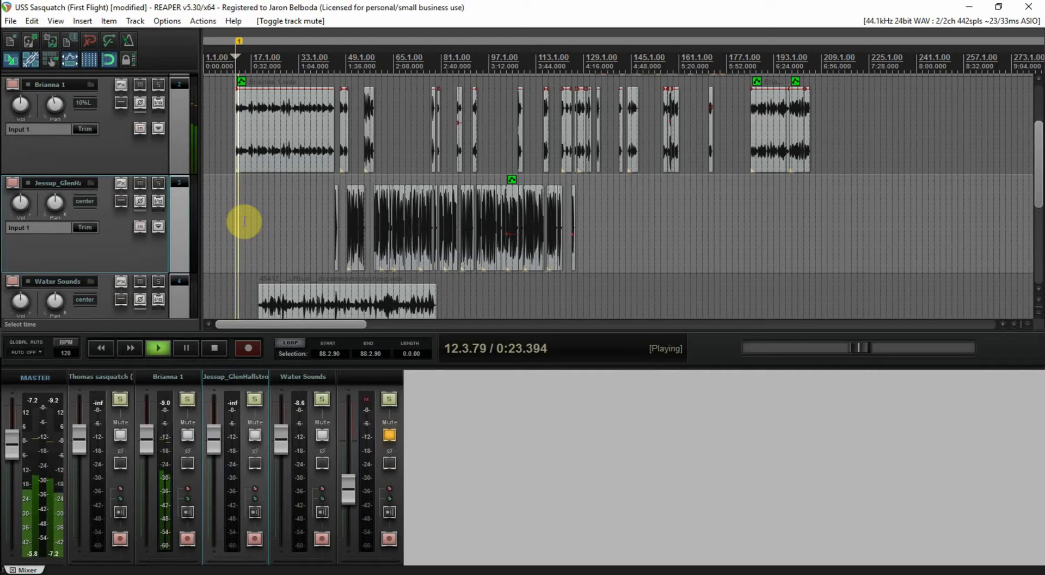
{"action": "key", "text": "space"}
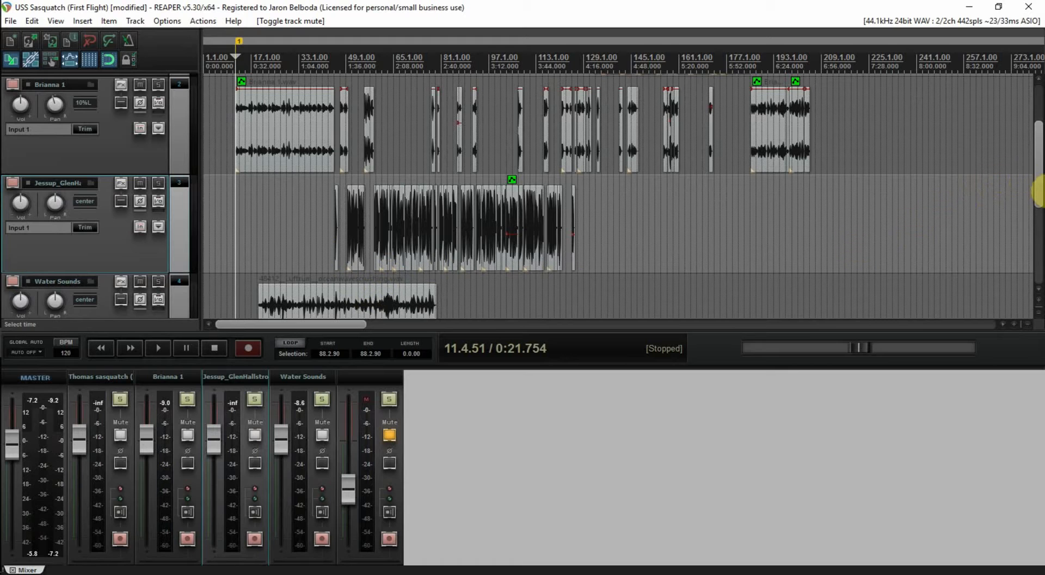
{"action": "left_click_drag", "start_coordinate": [1038, 188], "coordinate": [1038, 235]}
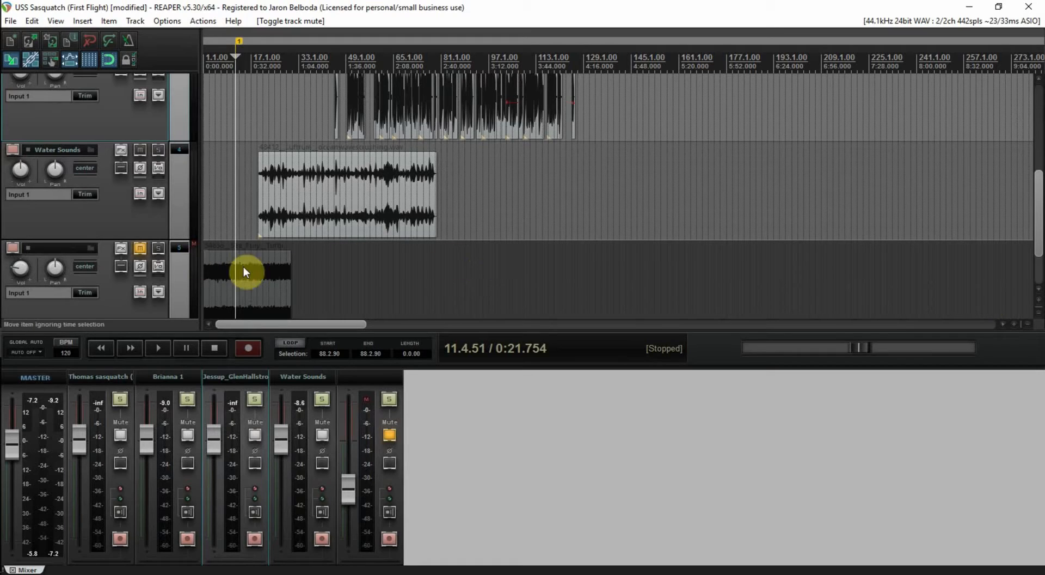
Unmute the fifth track and drop 'Ambience Wind With Crickets 07.wav' from Ambience_2 after the Sea Fury item
{"action": "left_click", "coordinate": [269, 277]}
{"action": "left_click", "coordinate": [141, 248]}
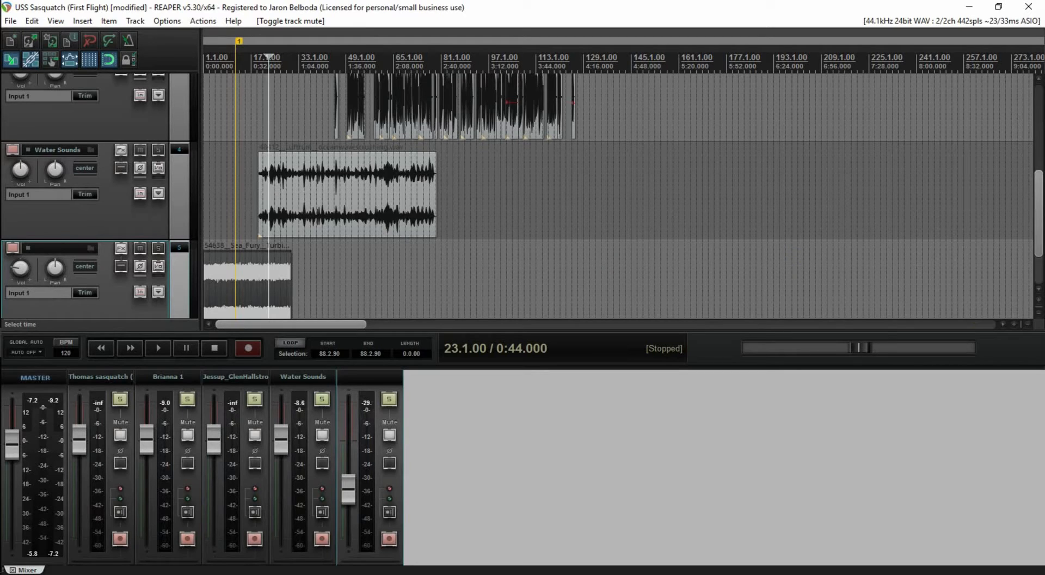
{"action": "key", "text": "alt+Tab"}
{"action": "key", "text": "alt+Tab"}
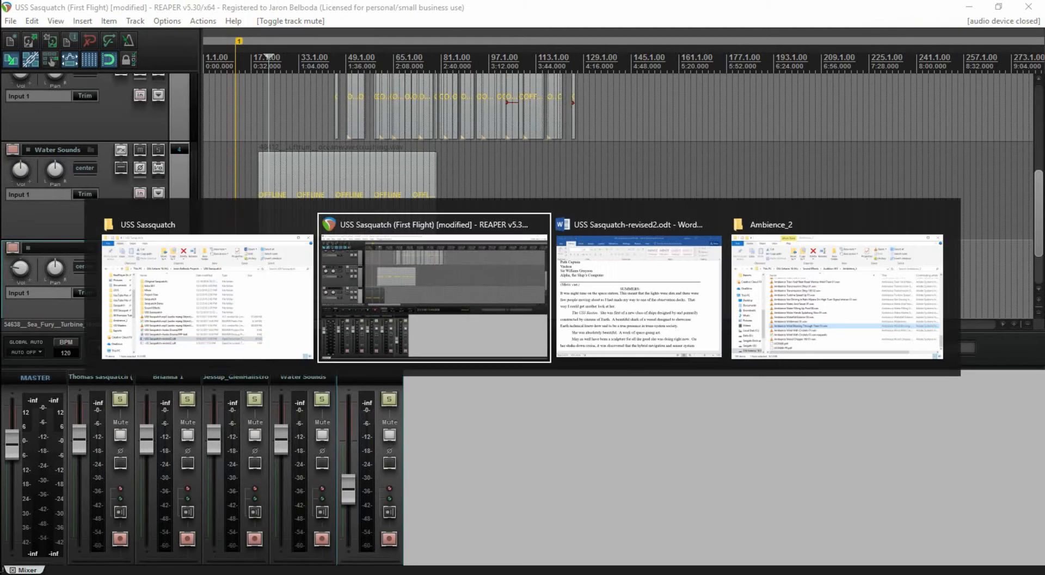
{"action": "key", "text": "alt+Tab"}
{"action": "key", "text": "alt+Tab"}
{"action": "key", "text": "Escape"}
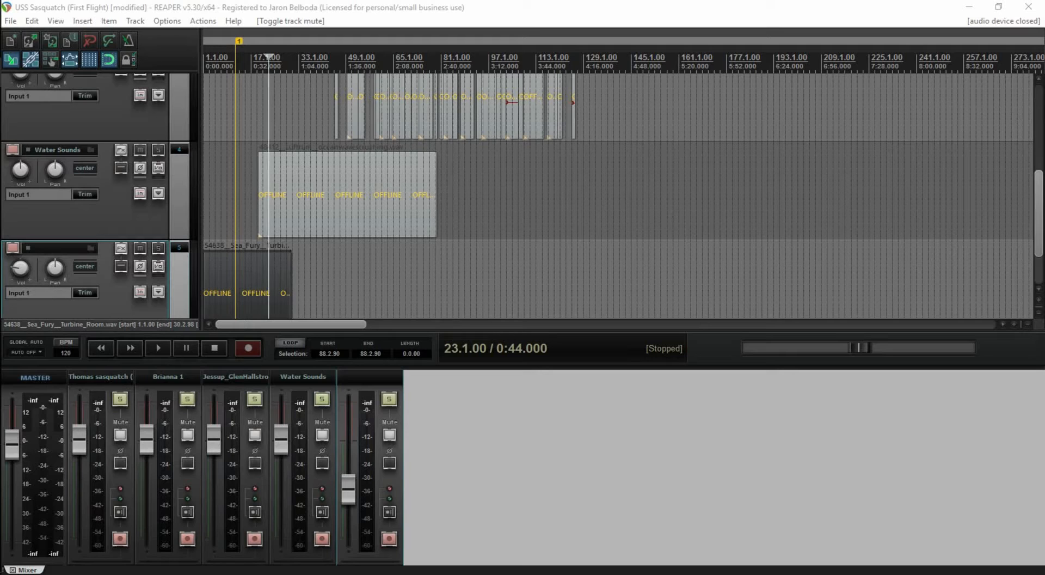
{"action": "left_click_drag", "start_coordinate": [1028, 341], "coordinate": [327, 288]}
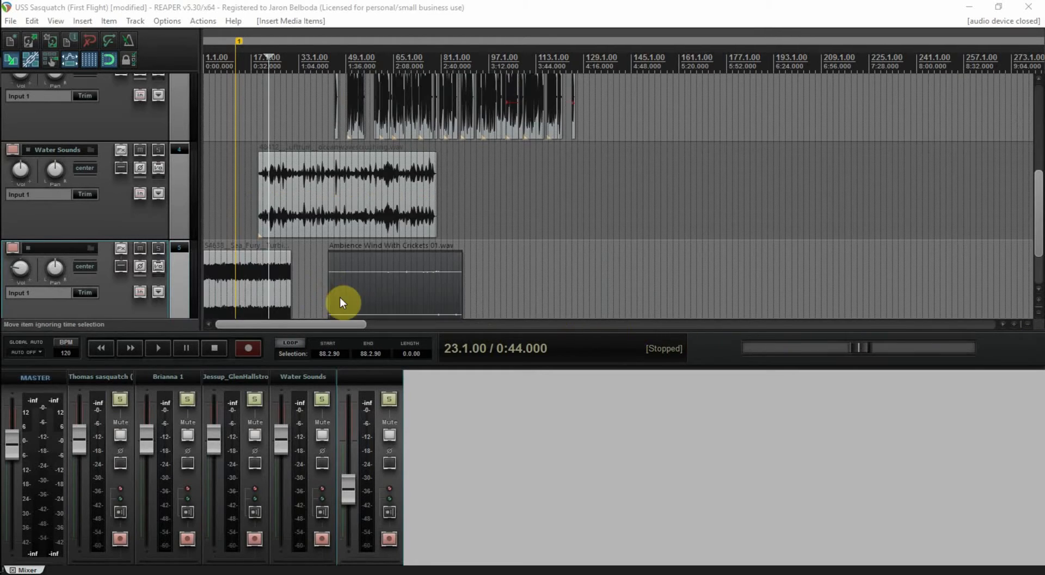
Dismiss the audio driver error and delete the Sea Fury item from the fifth track
{"action": "left_click", "coordinate": [258, 264]}
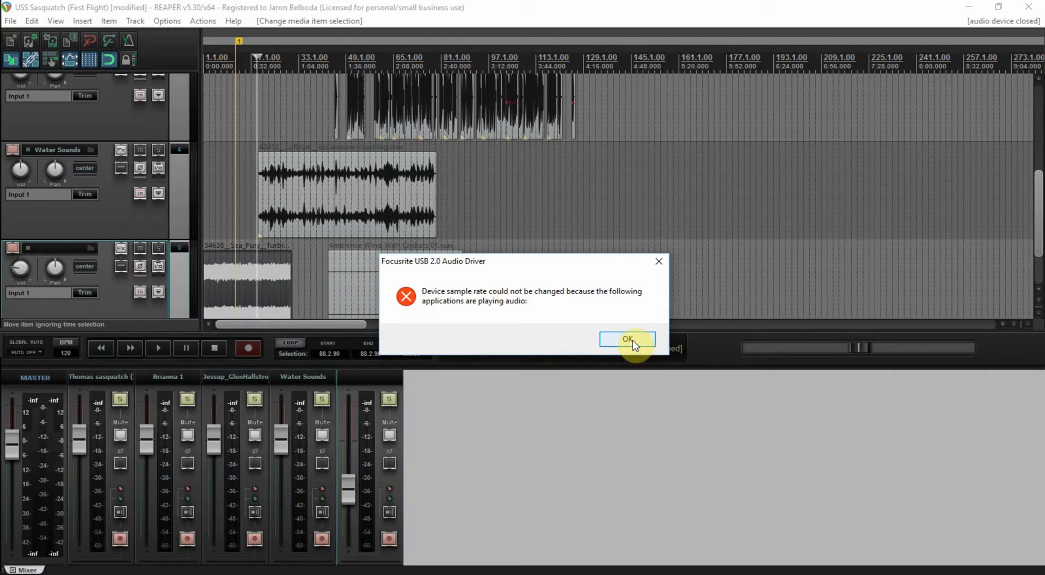
{"action": "left_click", "coordinate": [627, 339]}
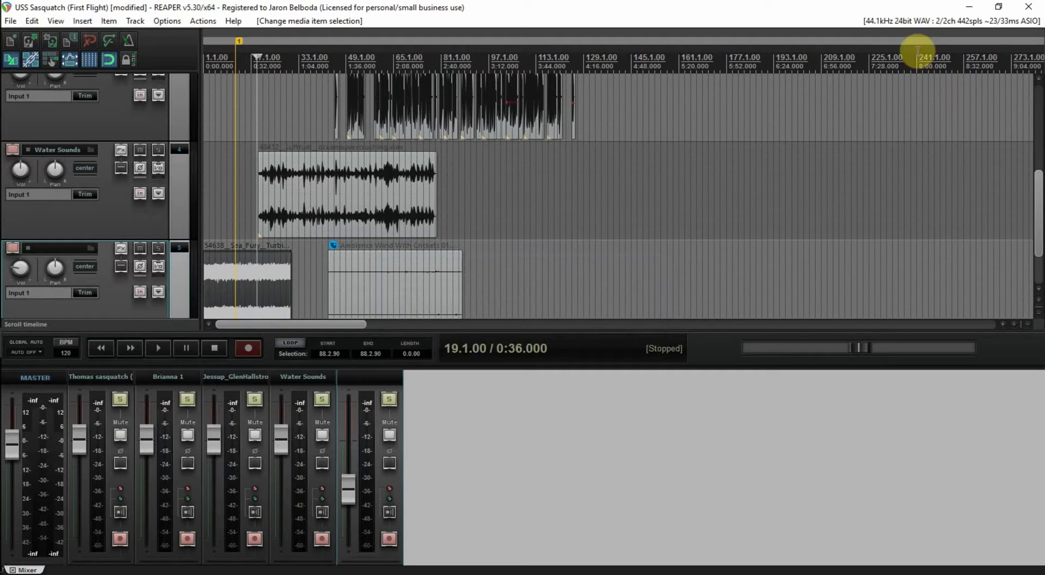
{"action": "left_click", "coordinate": [275, 269]}
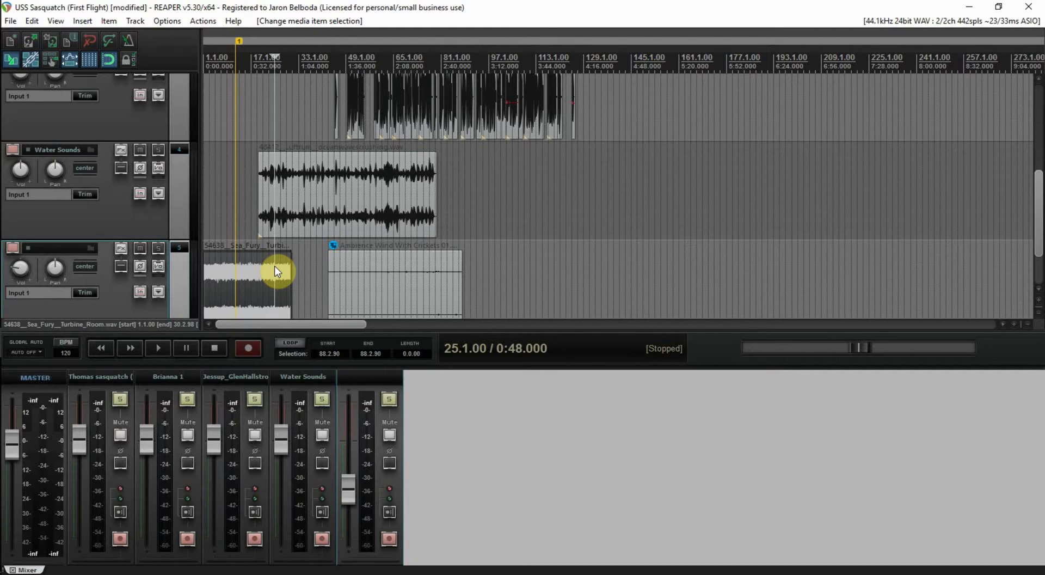
{"action": "key", "text": "Delete"}
Move the wind-with-crickets item to the project start and reset the fifth track's volume
{"action": "left_click_drag", "start_coordinate": [397, 288], "coordinate": [254, 286]}
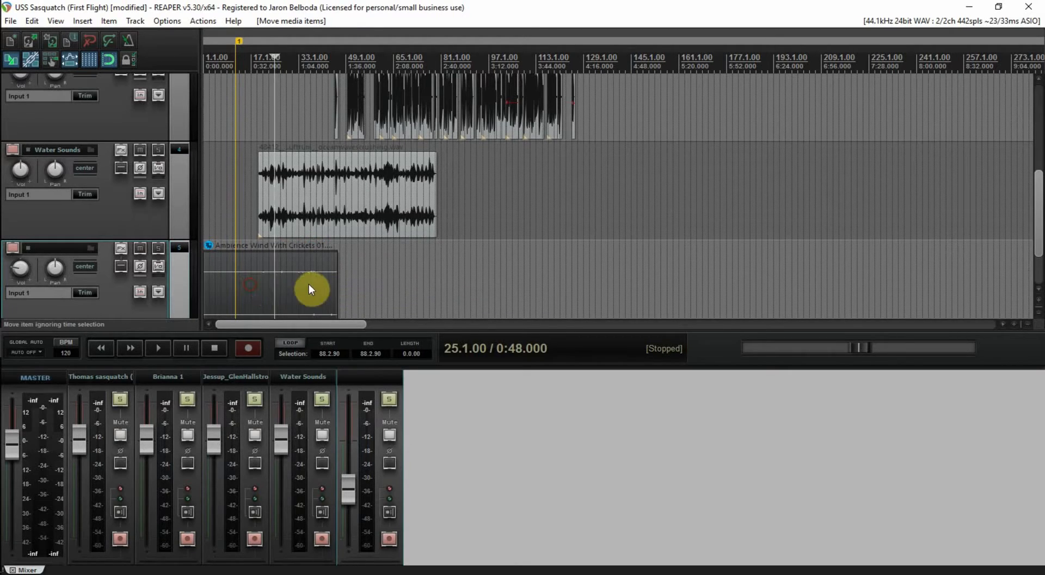
{"action": "left_click", "coordinate": [228, 222]}
{"action": "key", "text": "Home"}
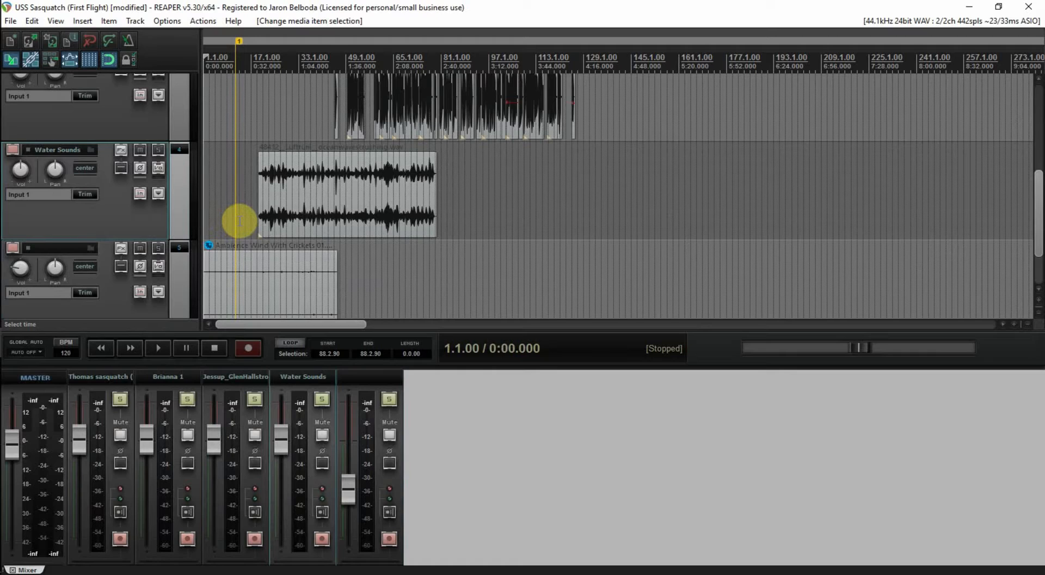
{"action": "double_click", "coordinate": [25, 264]}
Save the project and move the Water Sounds item to the timeline start during playback
{"action": "key", "text": "ctrl+s"}
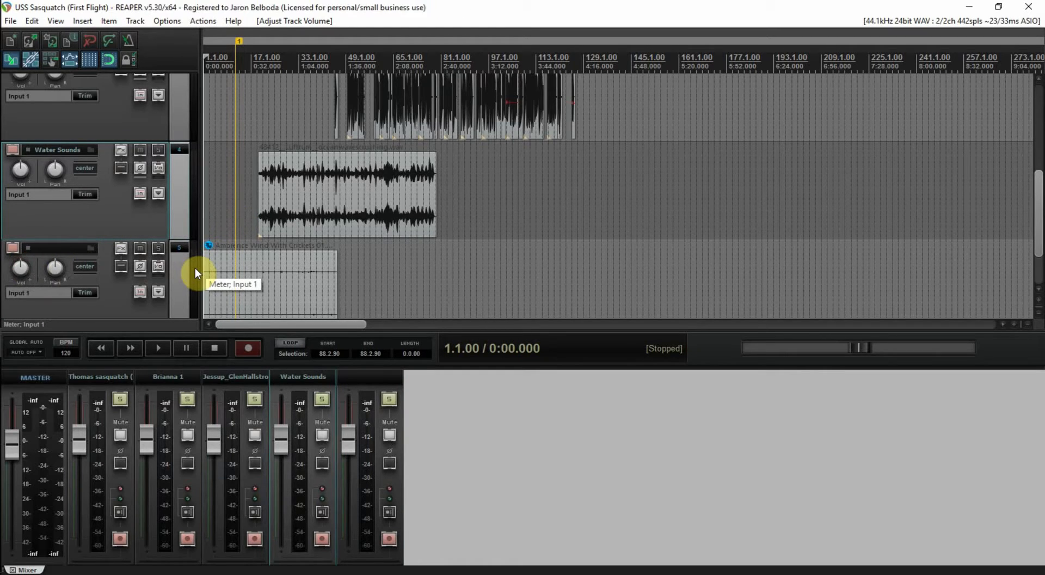
{"action": "key", "text": "space"}
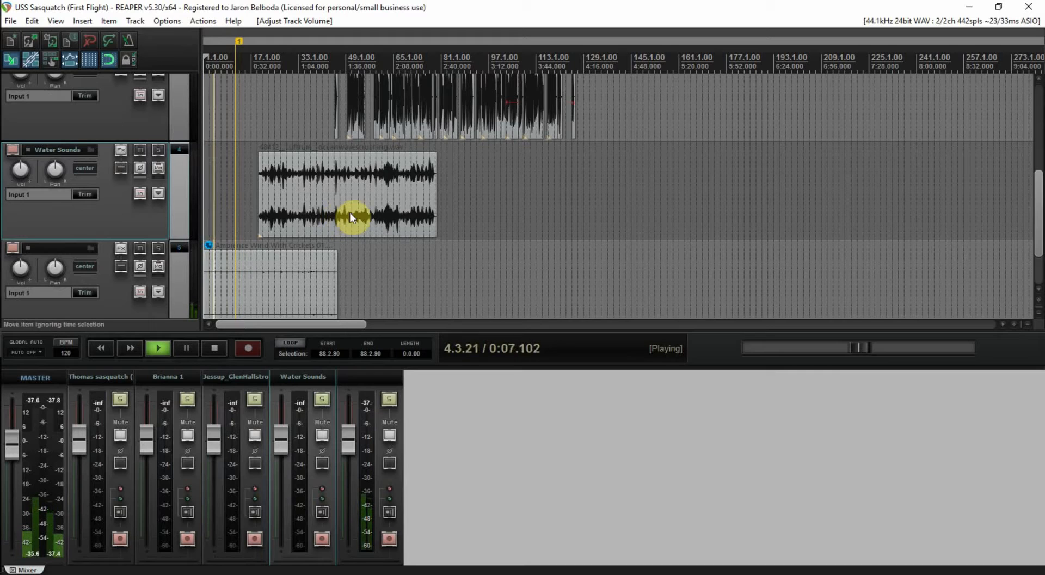
{"action": "left_click_drag", "start_coordinate": [368, 201], "coordinate": [291, 202]}
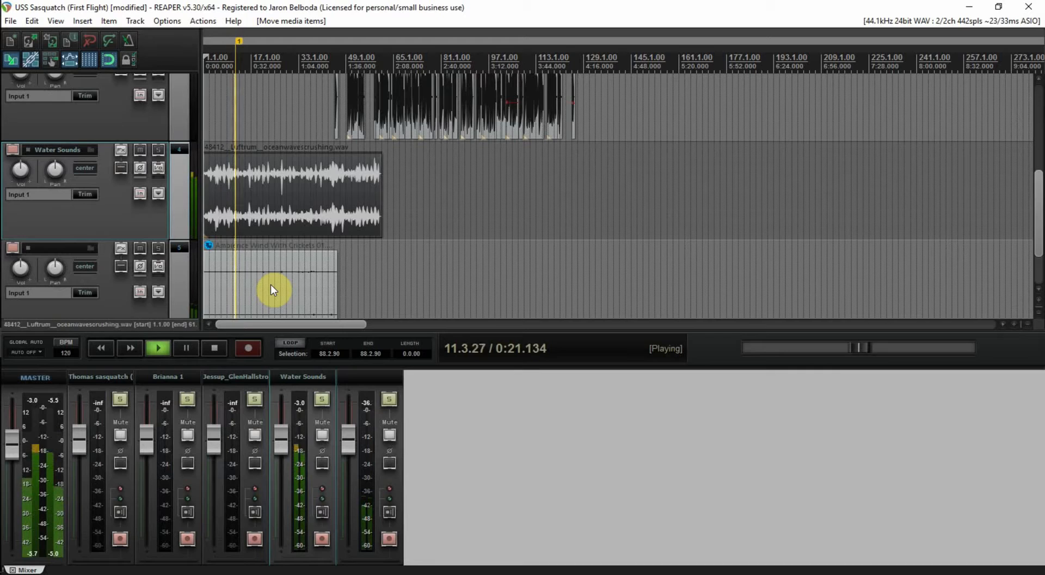
{"action": "key", "text": "space"}
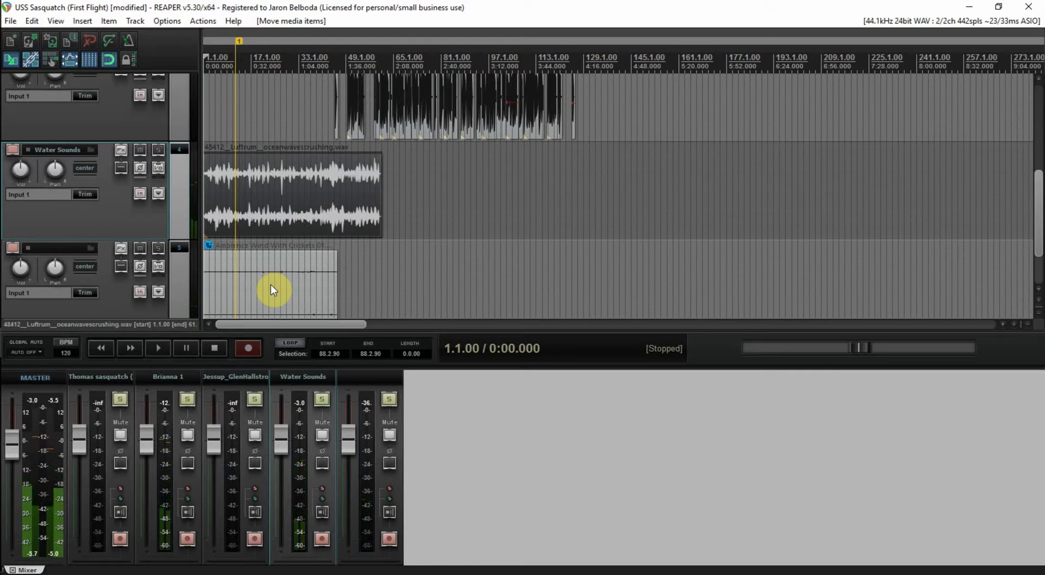
Drag the Ambience Wind With Crickets item onto a new sixth track at 0:00.000
{"action": "left_click", "coordinate": [430, 221]}
{"action": "left_click", "coordinate": [416, 217]}
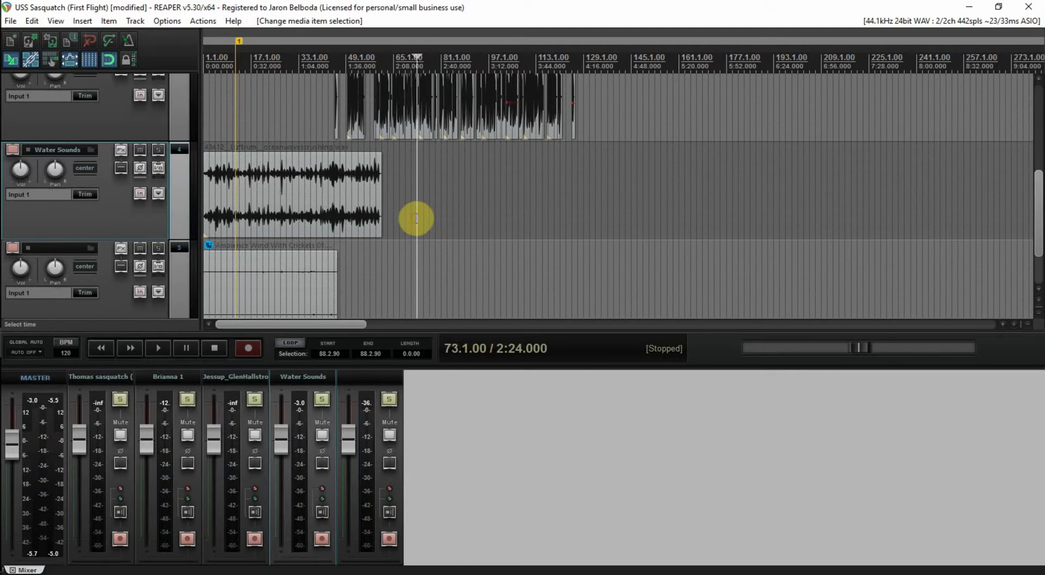
{"action": "left_click", "coordinate": [276, 268]}
{"action": "left_click_drag", "start_coordinate": [228, 270], "coordinate": [257, 209]}
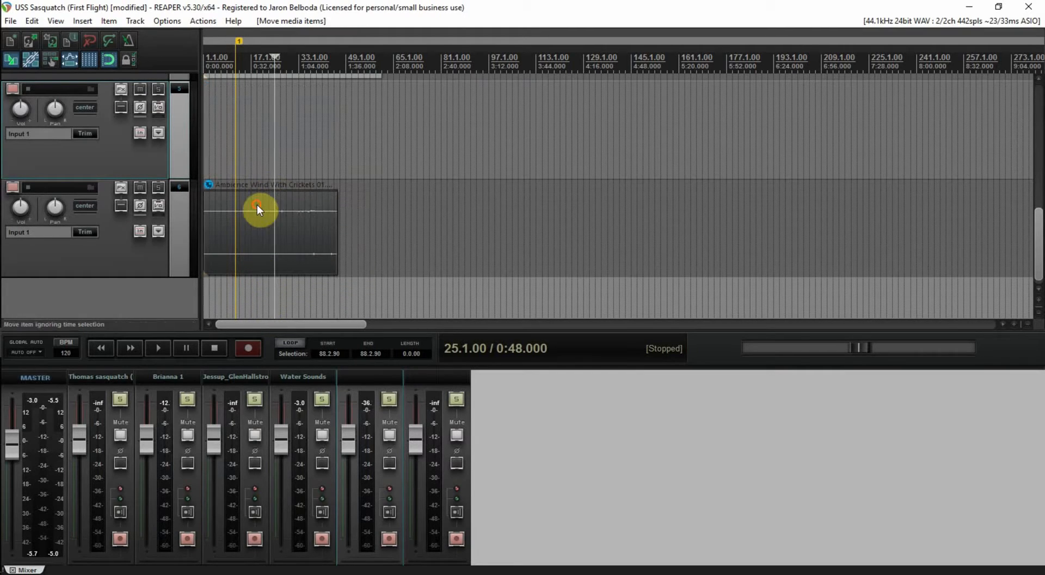
Delete the misplaced wind clip and remove the extra tracks 6 and 5
{"action": "left_click", "coordinate": [268, 212]}
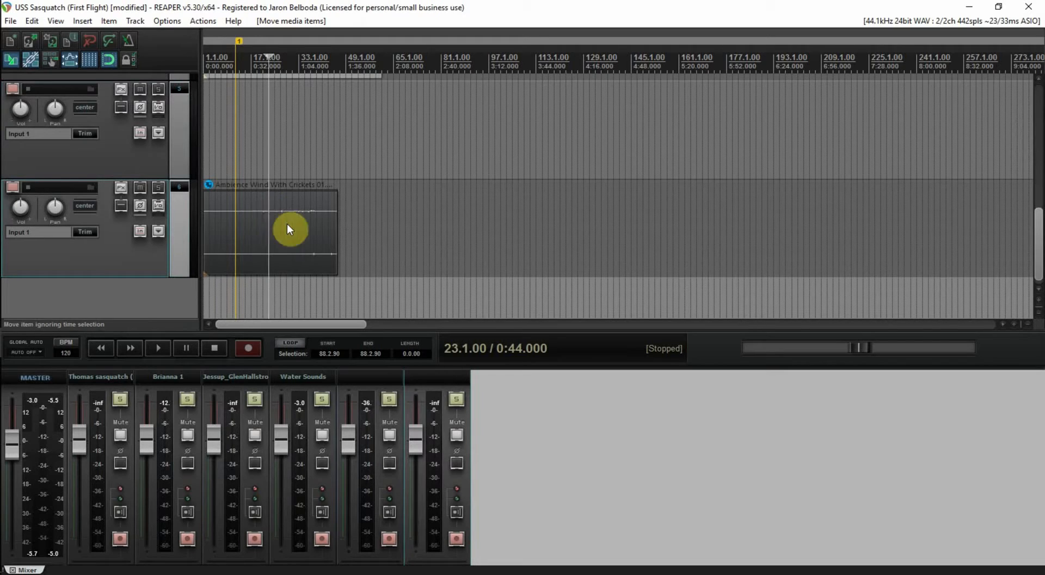
{"action": "key", "text": "Delete"}
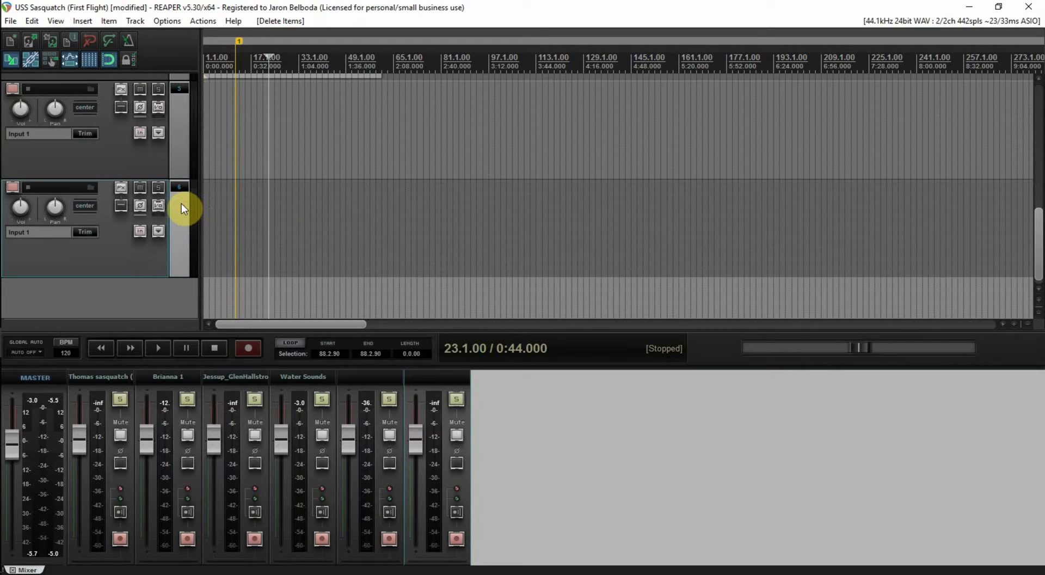
{"action": "key", "text": "Delete"}
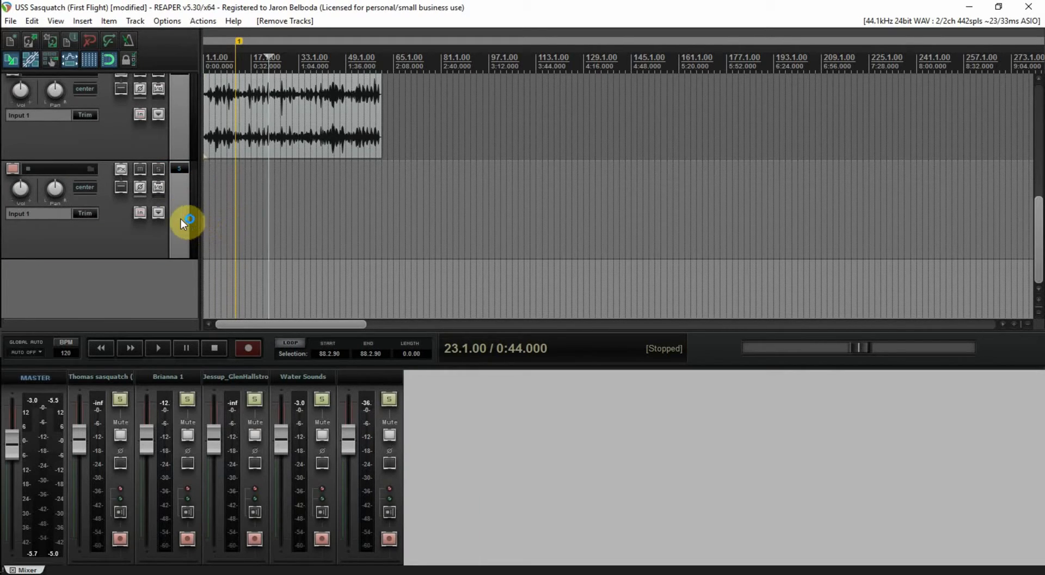
{"action": "left_click", "coordinate": [183, 222]}
{"action": "key", "text": "Delete"}
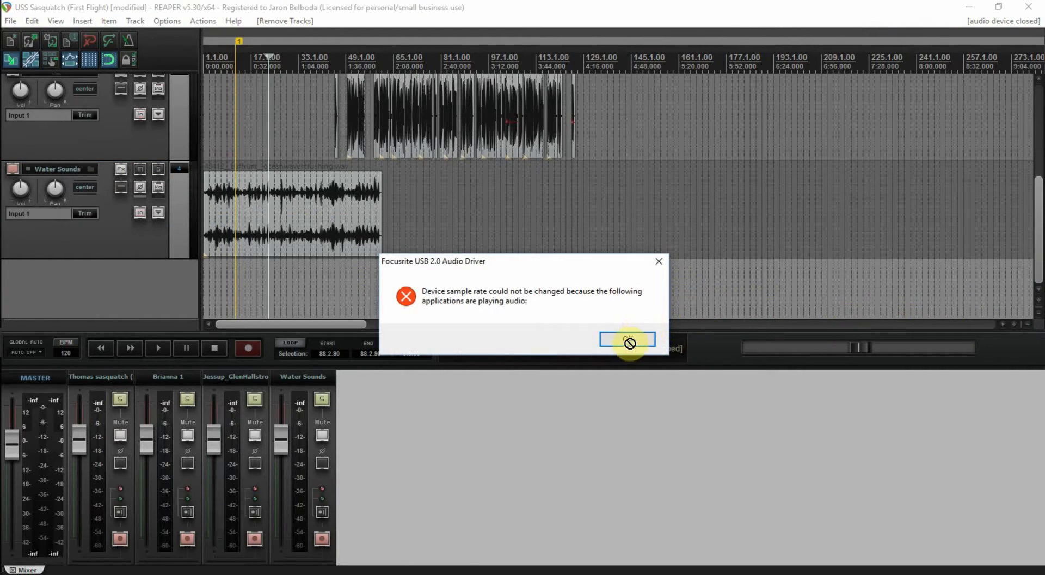
Dismiss the sample-rate errors and drop the wind wav onto a new track 5 at bar 71
{"action": "left_click", "coordinate": [628, 339]}
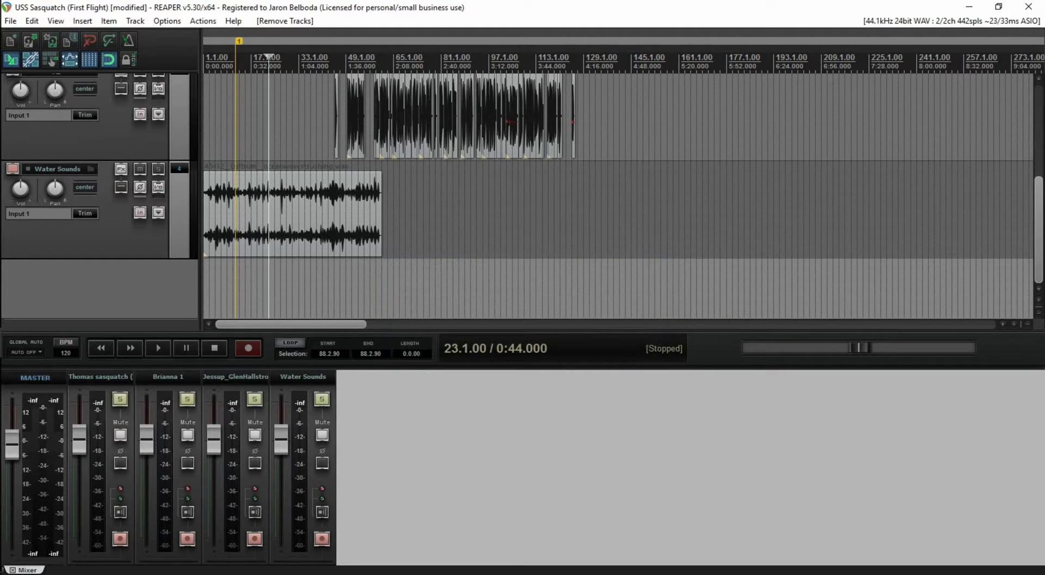
{"action": "left_click", "coordinate": [479, 287]}
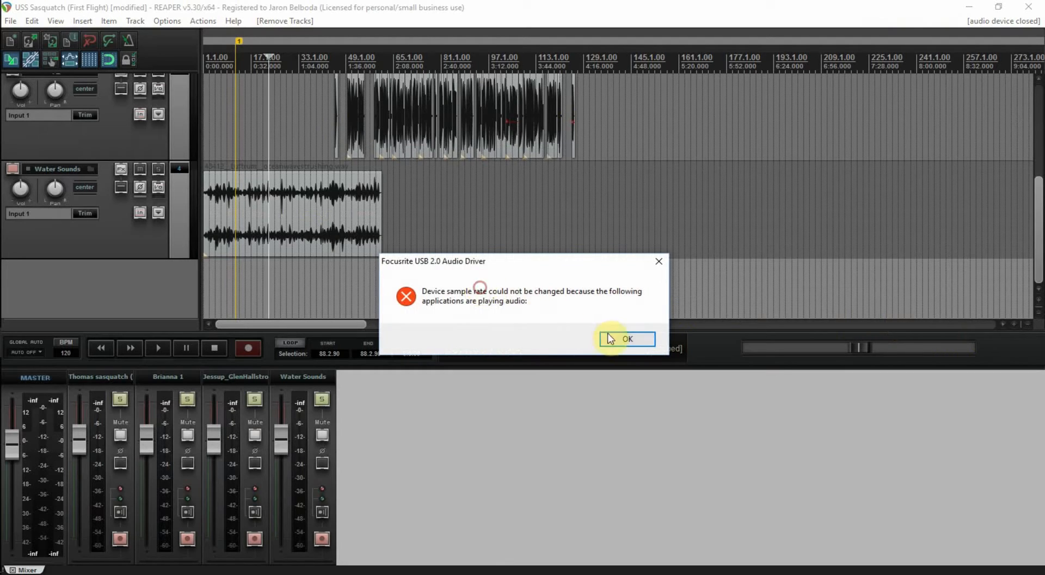
{"action": "left_click", "coordinate": [618, 338]}
{"action": "left_click", "coordinate": [504, 7]}
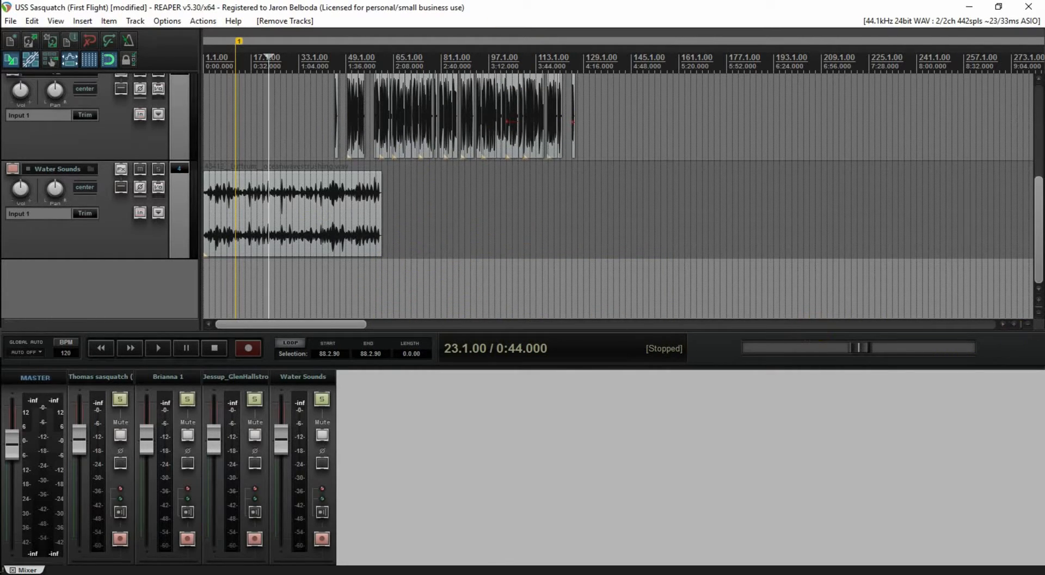
{"action": "left_click_drag", "start_coordinate": [544, 571], "coordinate": [494, 249]}
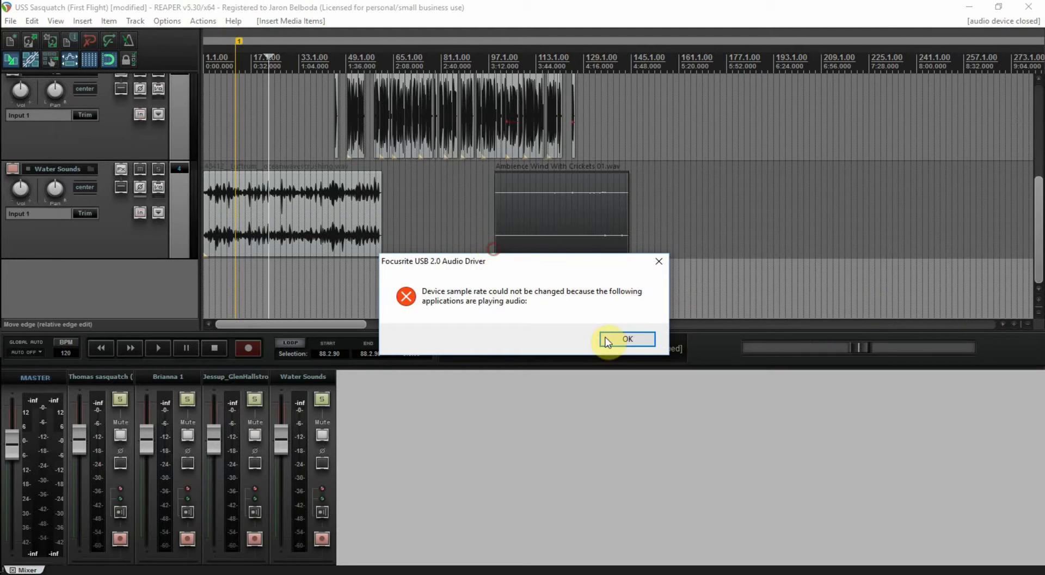
{"action": "left_click", "coordinate": [623, 340]}
{"action": "left_click_drag", "start_coordinate": [565, 229], "coordinate": [466, 275]}
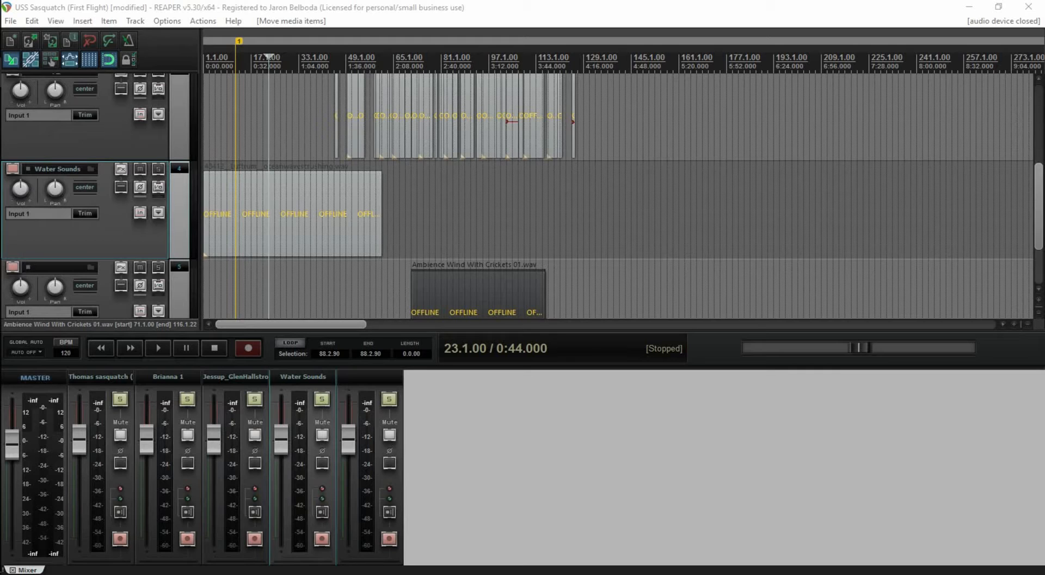
Rename track 5 to the pasted clip name 'Ambience Wind With Crickets 01'
{"action": "left_click", "coordinate": [62, 265]}
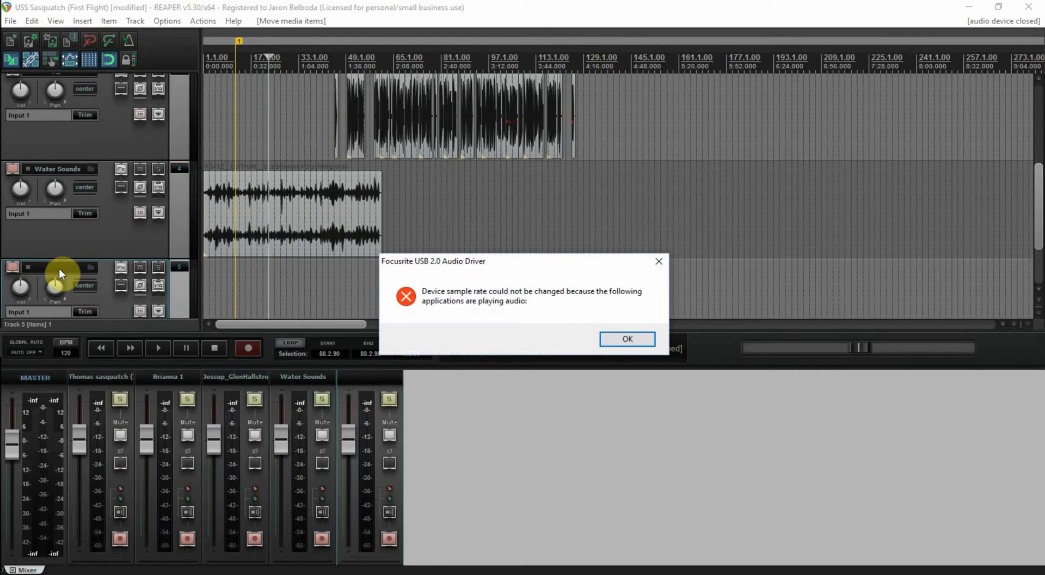
{"action": "left_click", "coordinate": [616, 338]}
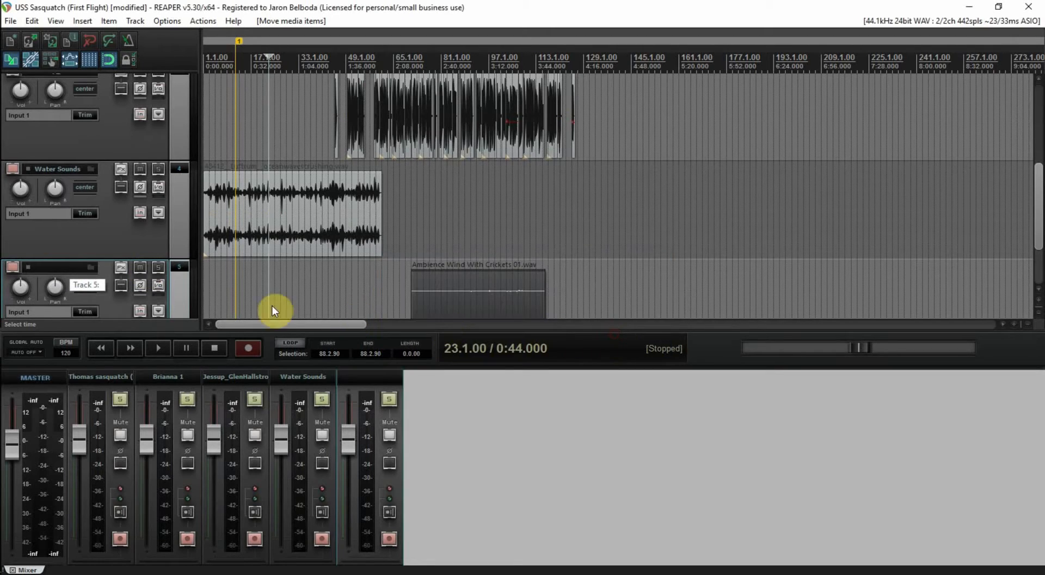
{"action": "double_click", "coordinate": [70, 266]}
{"action": "type", "text": "Ambience Wind With Crickets 01"}
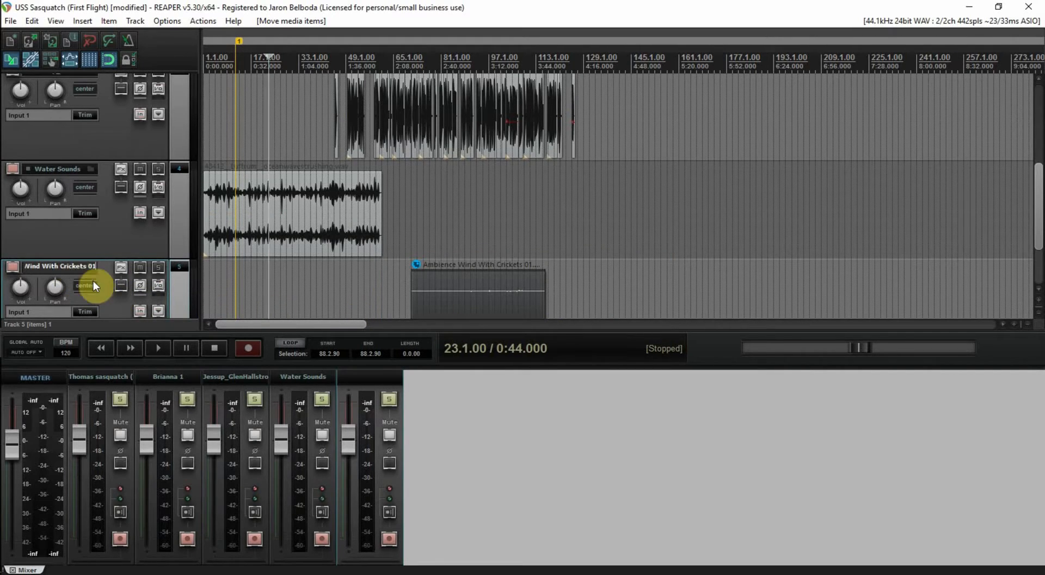
{"action": "key", "text": "Return"}
Save and drag the wind clip earlier, to around bar 33
{"action": "left_click_drag", "start_coordinate": [472, 290], "coordinate": [366, 289]}
{"action": "key", "text": "ctrl+s"}
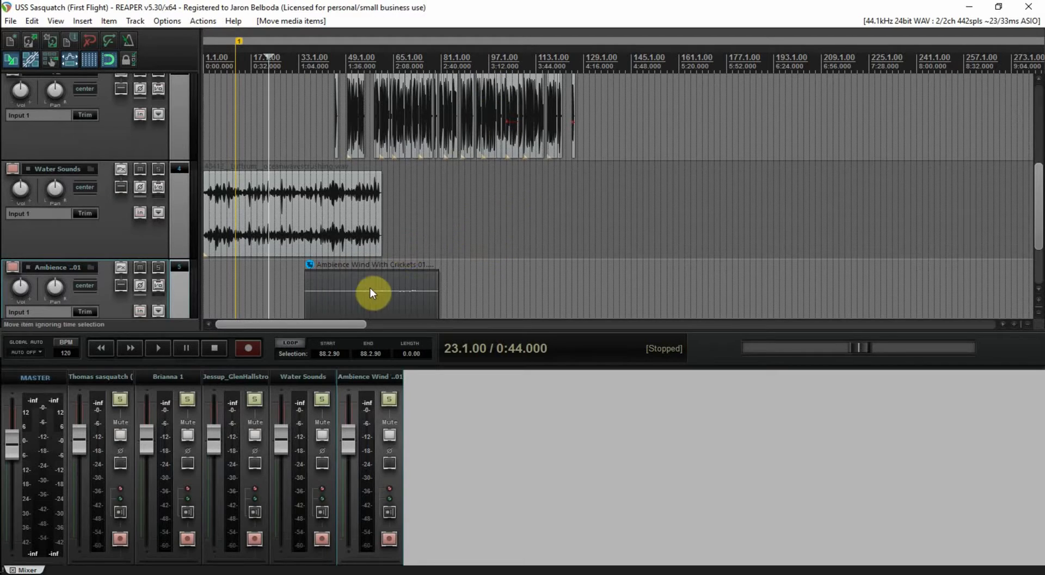
{"action": "left_click_drag", "start_coordinate": [371, 288], "coordinate": [245, 286]}
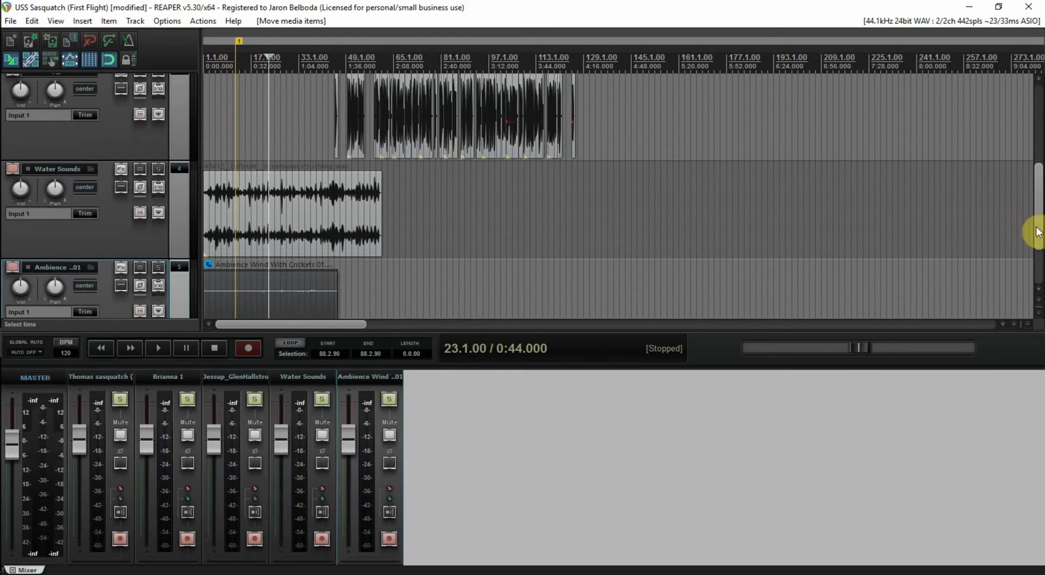
Lengthen the wind clip on track 5 so it spans 1.1.00 to 140.4.74
{"action": "scroll", "coordinate": [1037, 232], "scroll_direction": "down", "scroll_amount": 2}
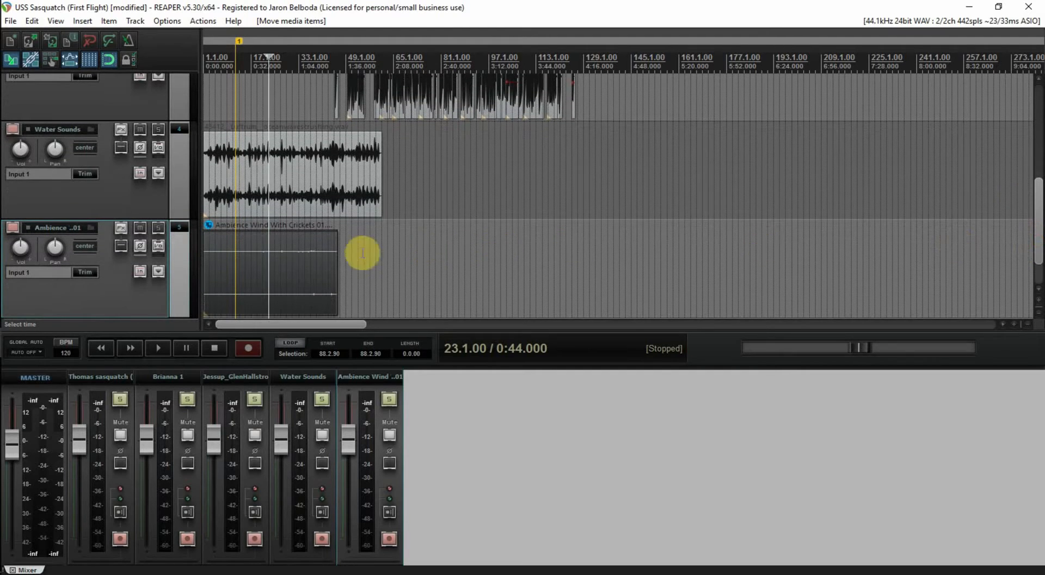
{"action": "left_click_drag", "start_coordinate": [335, 259], "coordinate": [586, 270]}
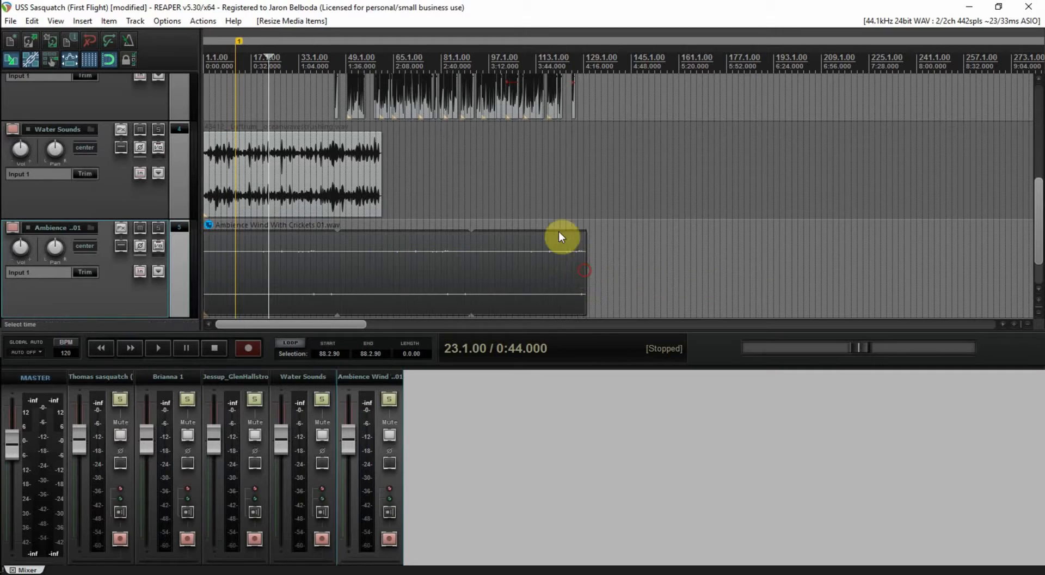
{"action": "left_click_drag", "start_coordinate": [1037, 246], "coordinate": [1019, 176]}
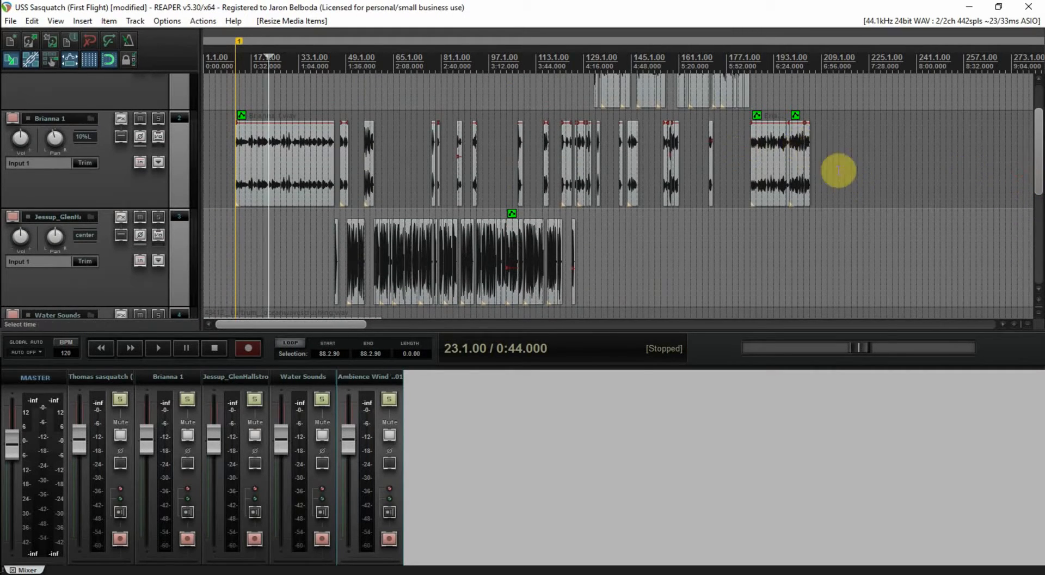
{"action": "left_click_drag", "start_coordinate": [1038, 170], "coordinate": [873, 174]}
Place the edit cursor where Brianna 1's last clip ends, near 6:48, for marker 2
{"action": "left_click", "coordinate": [815, 160]}
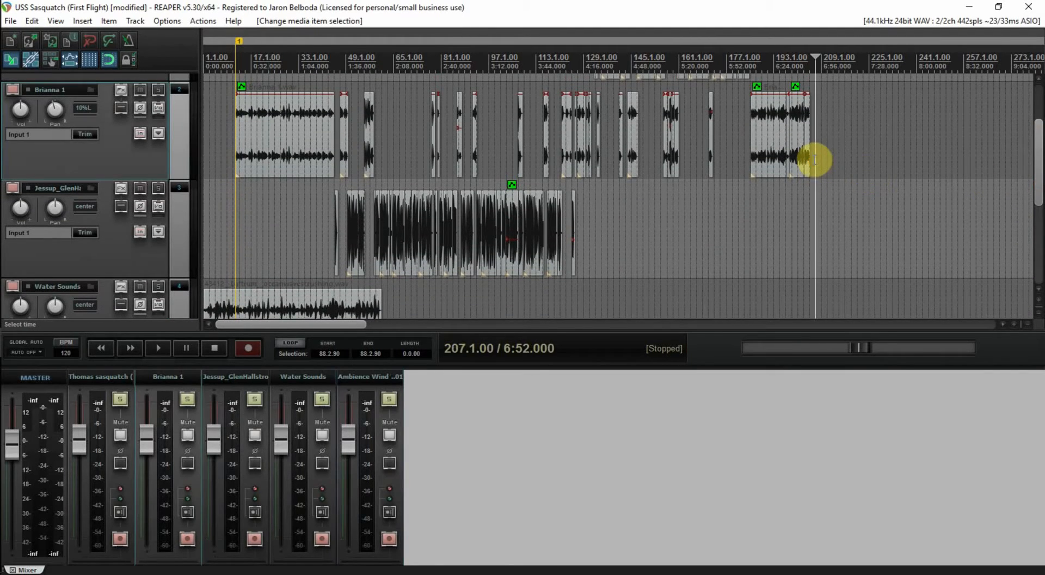
{"action": "scroll", "coordinate": [811, 159], "scroll_direction": "up", "scroll_amount": 10}
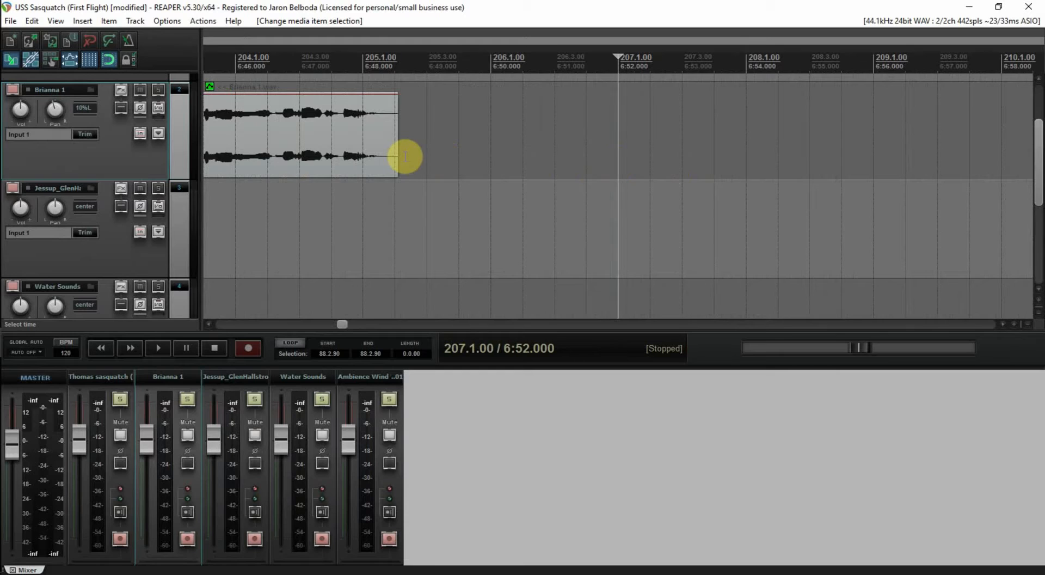
{"action": "left_click", "coordinate": [401, 154]}
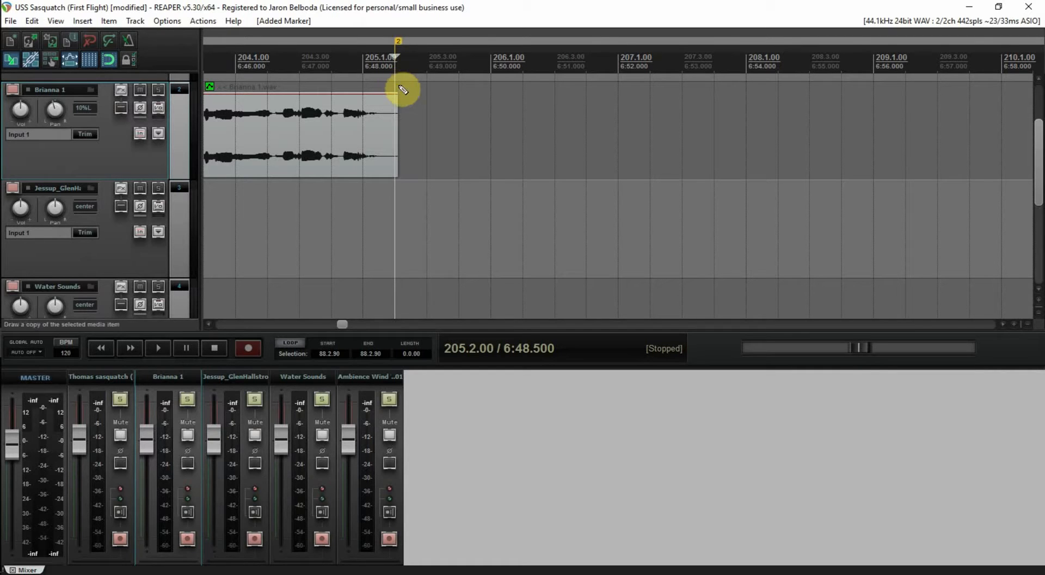
{"action": "scroll", "coordinate": [615, 203], "scroll_direction": "down", "scroll_amount": 7}
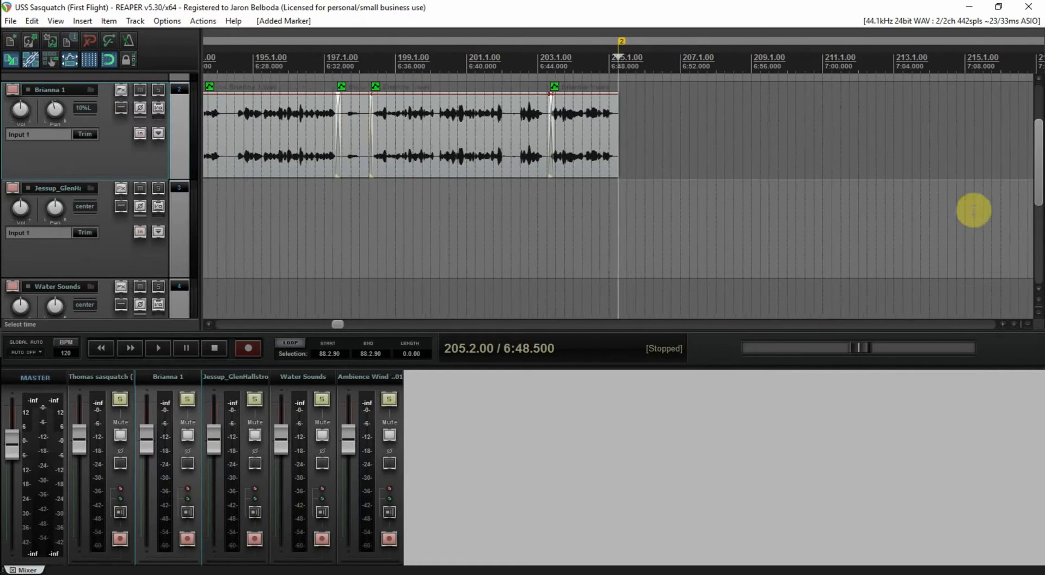
{"action": "scroll", "coordinate": [753, 269], "scroll_direction": "down", "scroll_amount": 8}
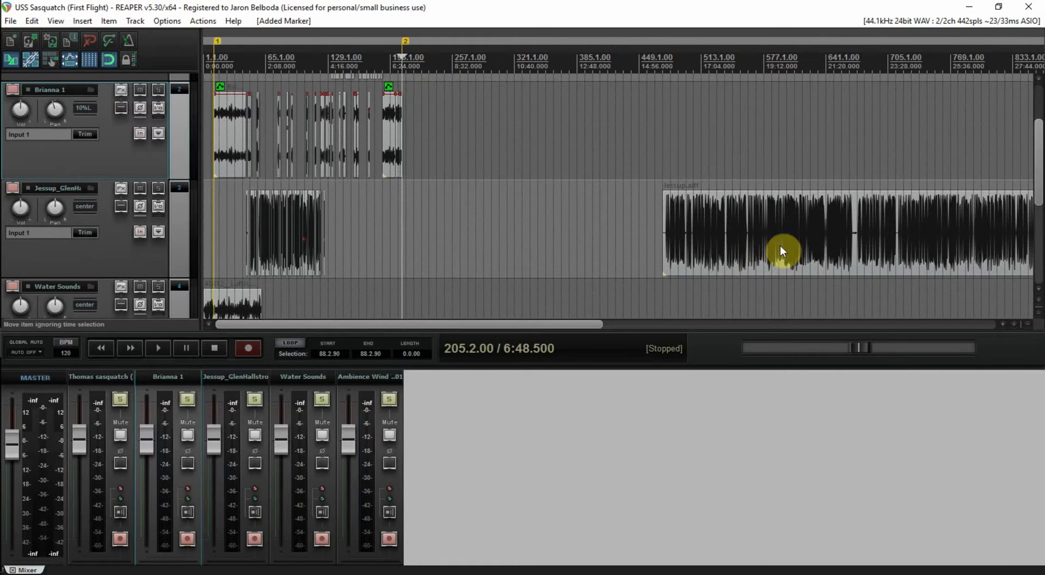
{"action": "left_click_drag", "start_coordinate": [1041, 175], "coordinate": [1036, 236]}
Extend the wind-with-crickets clip to end at marker 2 (205.2.00)
{"action": "left_click_drag", "start_coordinate": [328, 268], "coordinate": [339, 268]}
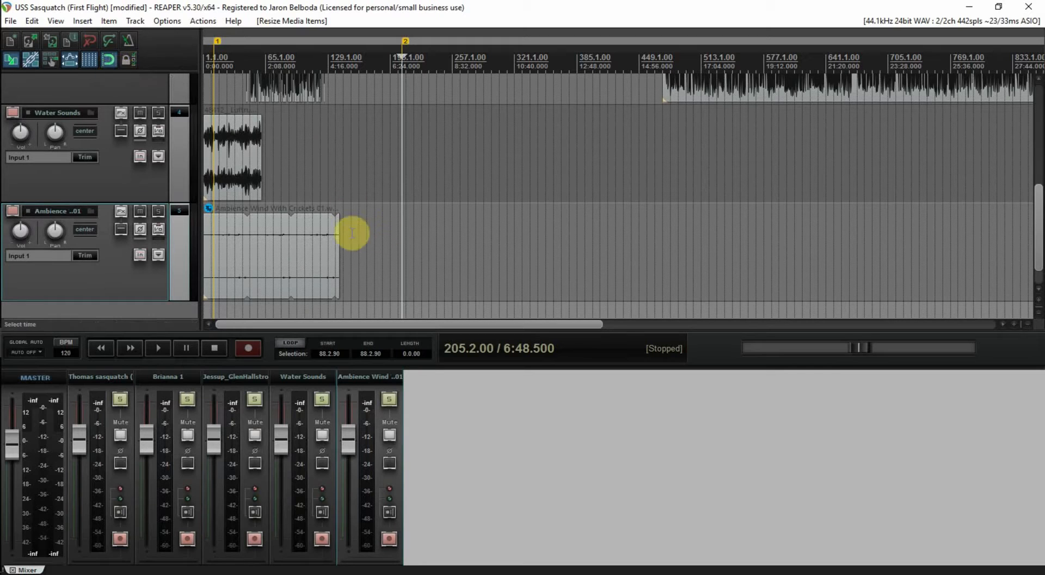
{"action": "mouse_move", "coordinate": [334, 242]}
{"action": "left_mouse_down"}
{"action": "mouse_move", "coordinate": [402, 242]}
{"action": "mouse_move", "coordinate": [375, 233]}
{"action": "mouse_move", "coordinate": [393, 238]}
{"action": "left_mouse_up"}
{"action": "left_click", "coordinate": [462, 212]}
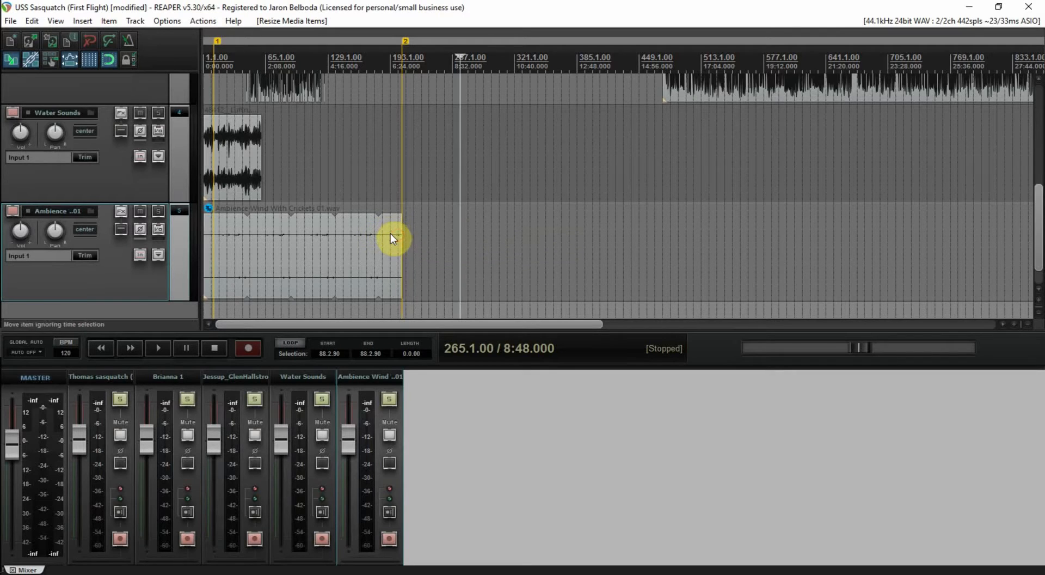
{"action": "left_click", "coordinate": [393, 238]}
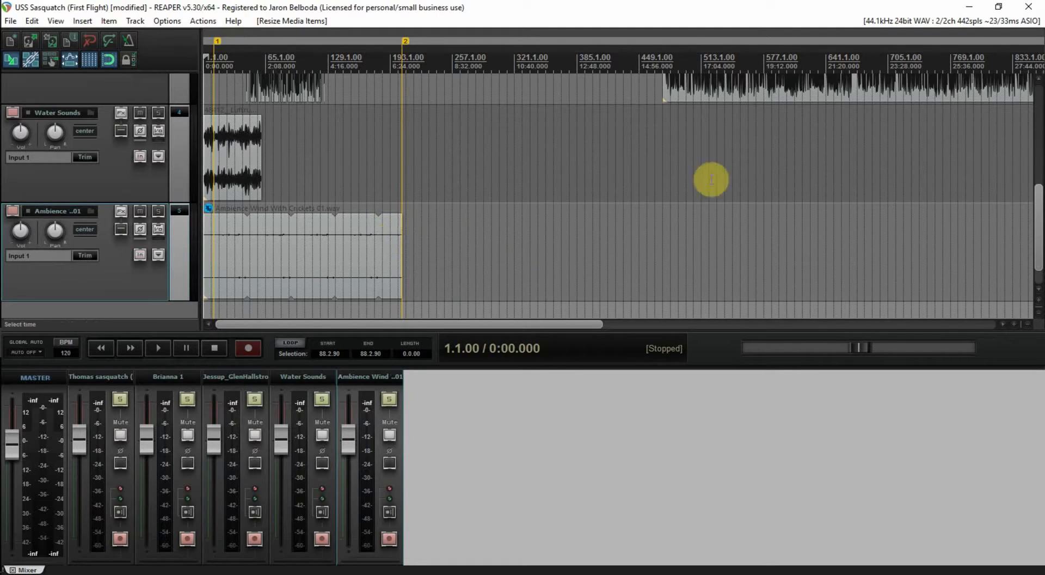
Extend the Water Sounds clip to marker 2 and save the project
{"action": "left_click_drag", "start_coordinate": [1038, 240], "coordinate": [1038, 228]}
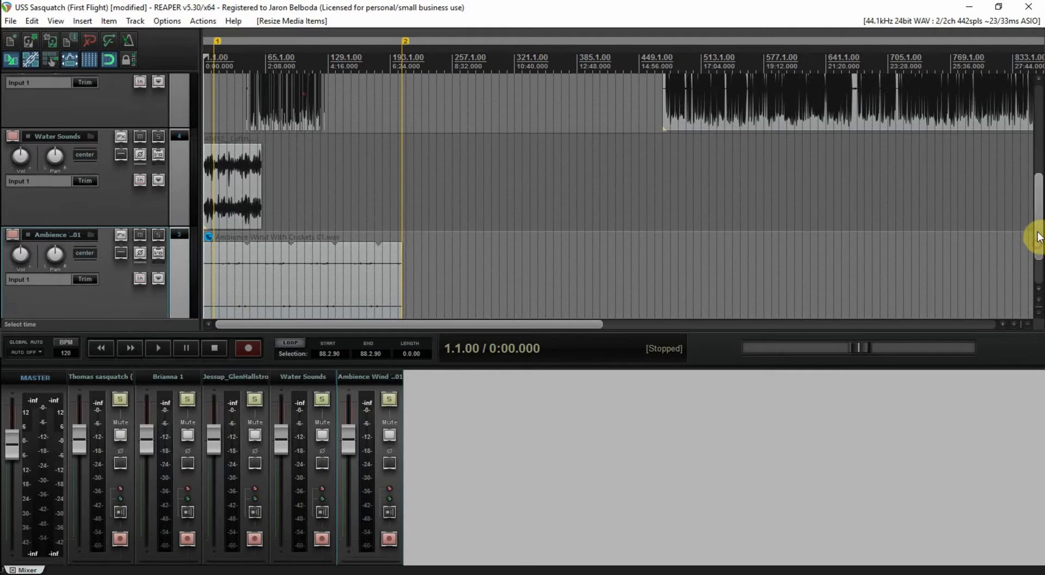
{"action": "left_click_drag", "start_coordinate": [261, 210], "coordinate": [397, 210]}
{"action": "key", "text": "ctrl+s"}
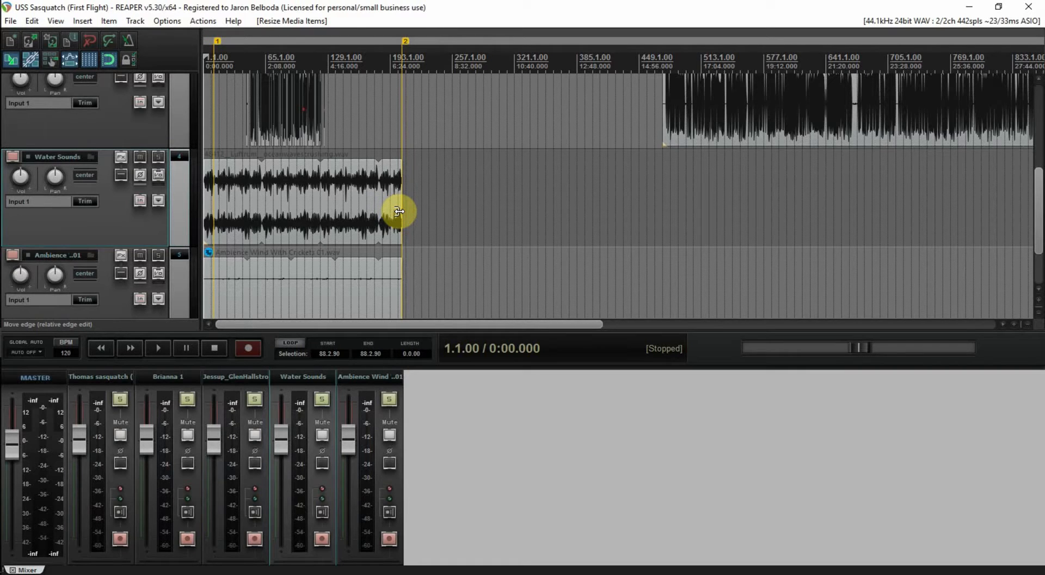
Lower the Water Sounds track to -15.6 dB and turn down the Ambience Wind track
{"action": "scroll", "coordinate": [420, 226], "scroll_direction": "up", "scroll_amount": 5}
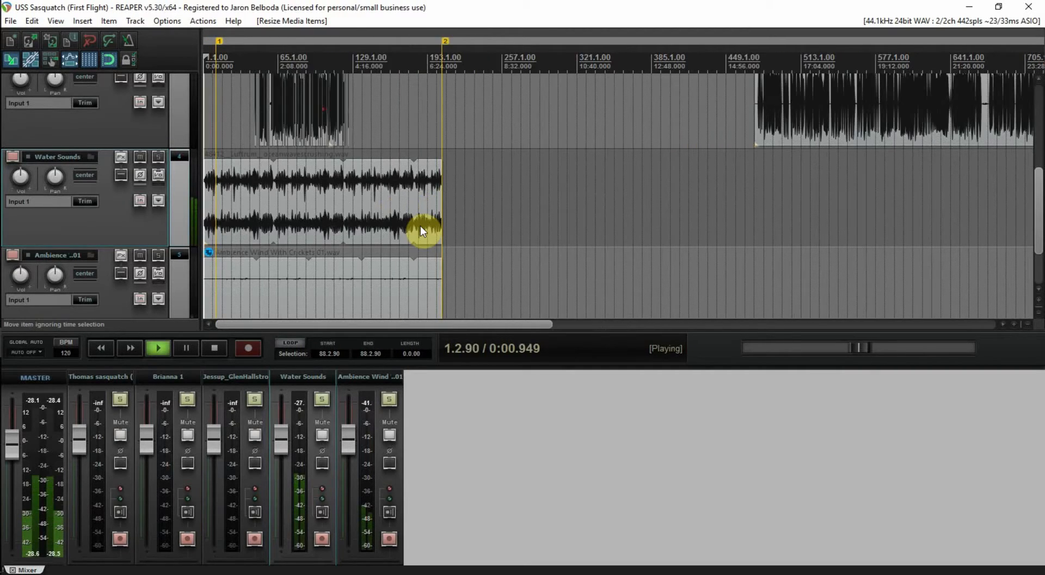
{"action": "scroll", "coordinate": [446, 229], "scroll_direction": "up", "scroll_amount": 1}
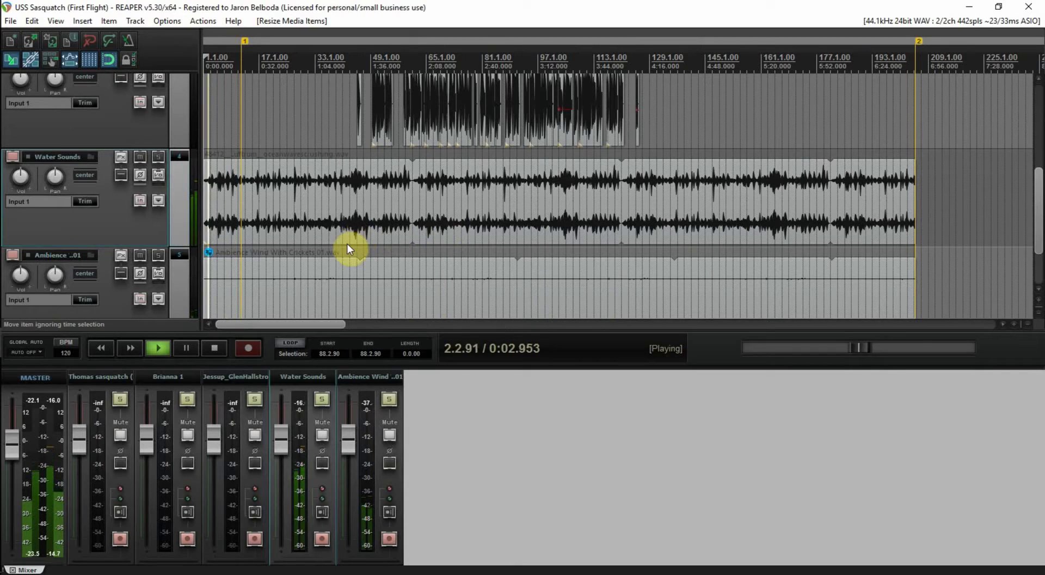
{"action": "left_click_drag", "start_coordinate": [284, 447], "coordinate": [286, 491]}
{"action": "left_click_drag", "start_coordinate": [351, 436], "coordinate": [350, 470]}
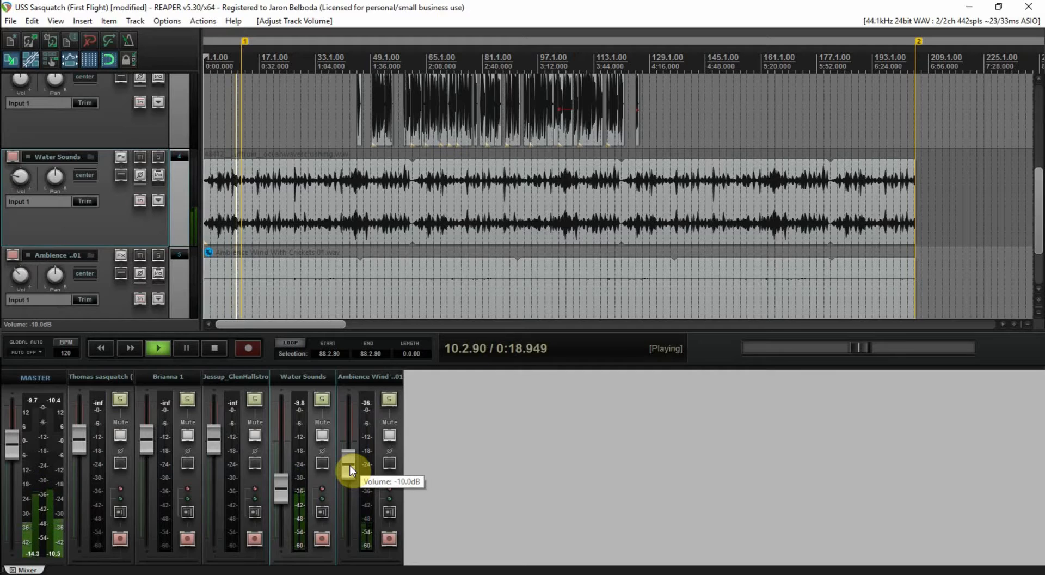
Save, then paste a duplicate Water Sounds track below the original
{"action": "key", "text": "ctrl+s"}
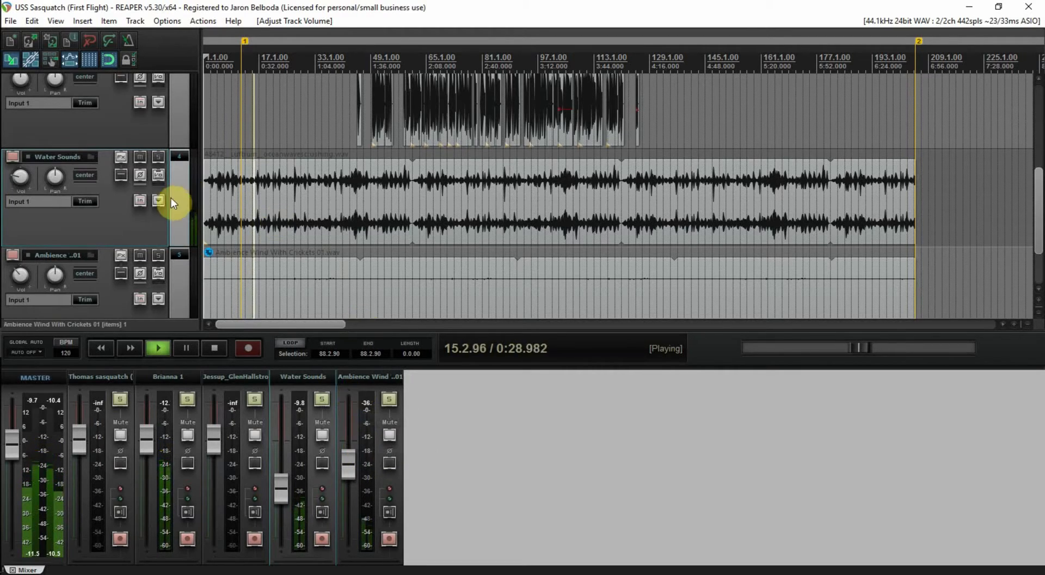
{"action": "mouse_move", "coordinate": [179, 190]}
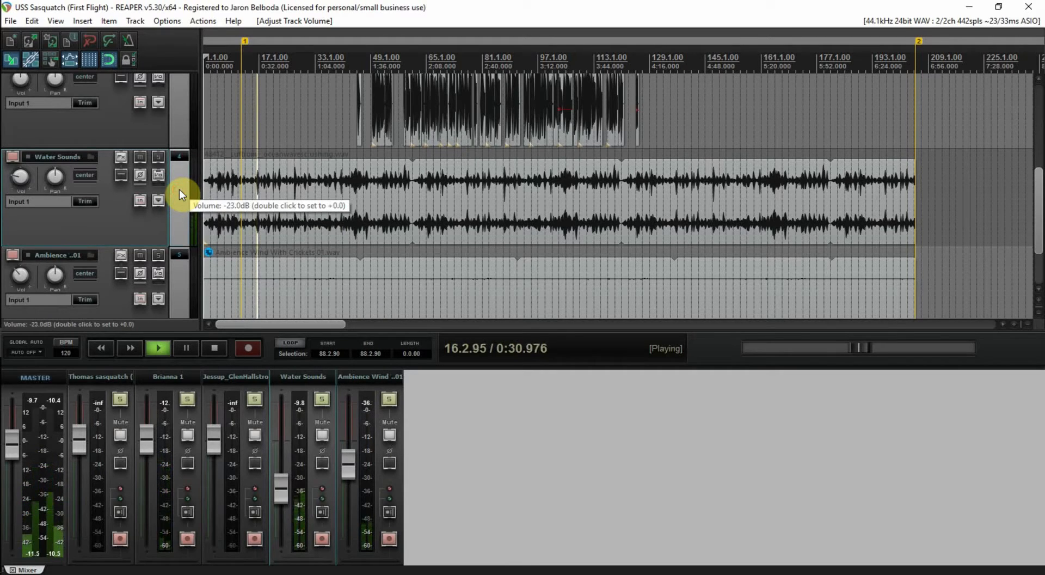
{"action": "key", "text": "ctrl+v"}
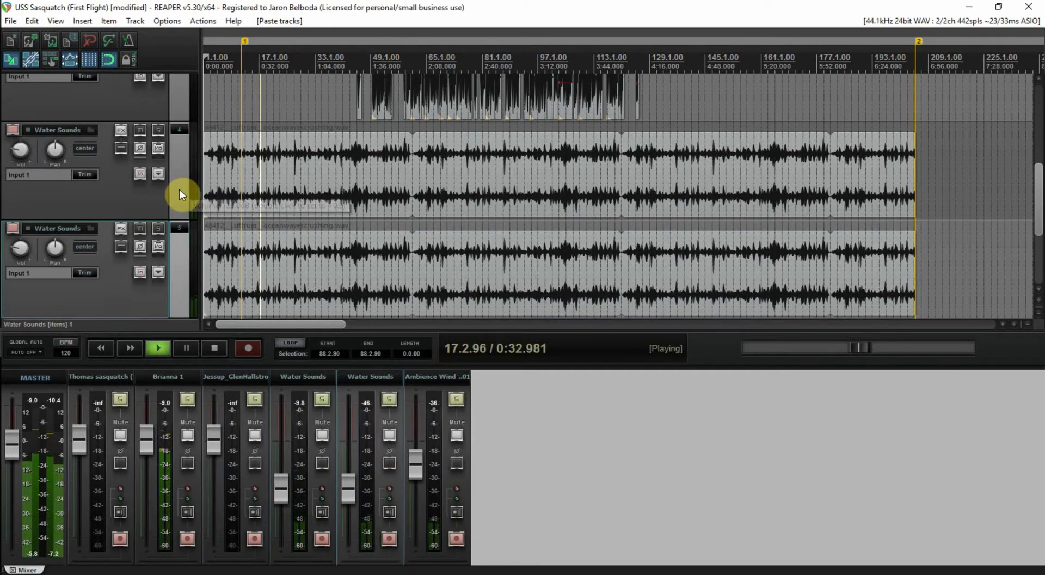
Move the duplicate Water Sounds ocean-waves item to start at bar 11 (0:20), then stop playback and save
{"action": "left_click_drag", "start_coordinate": [453, 275], "coordinate": [500, 272]}
{"action": "left_click_drag", "start_coordinate": [435, 257], "coordinate": [425, 257]}
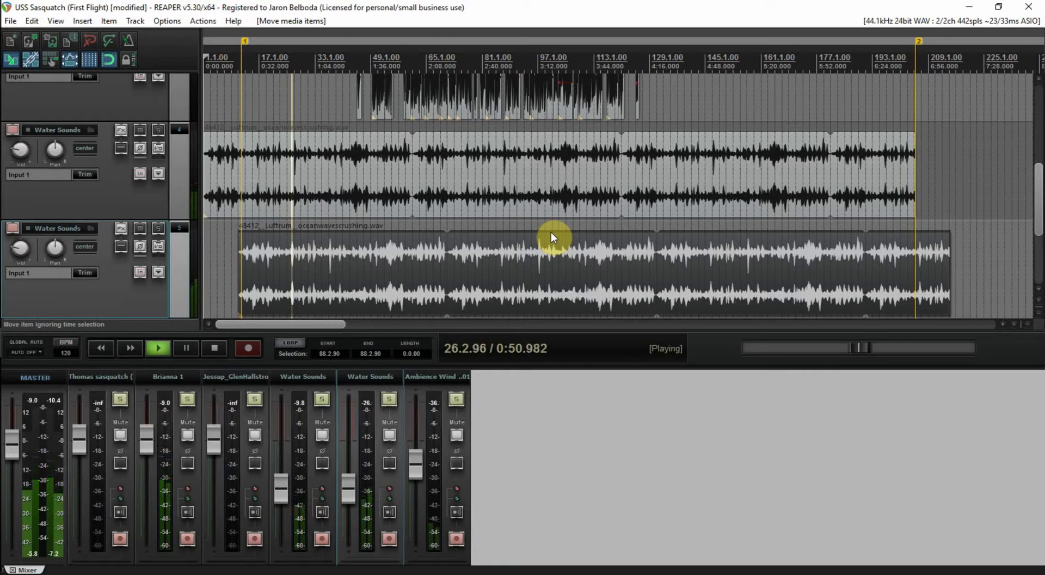
{"action": "key", "text": "space"}
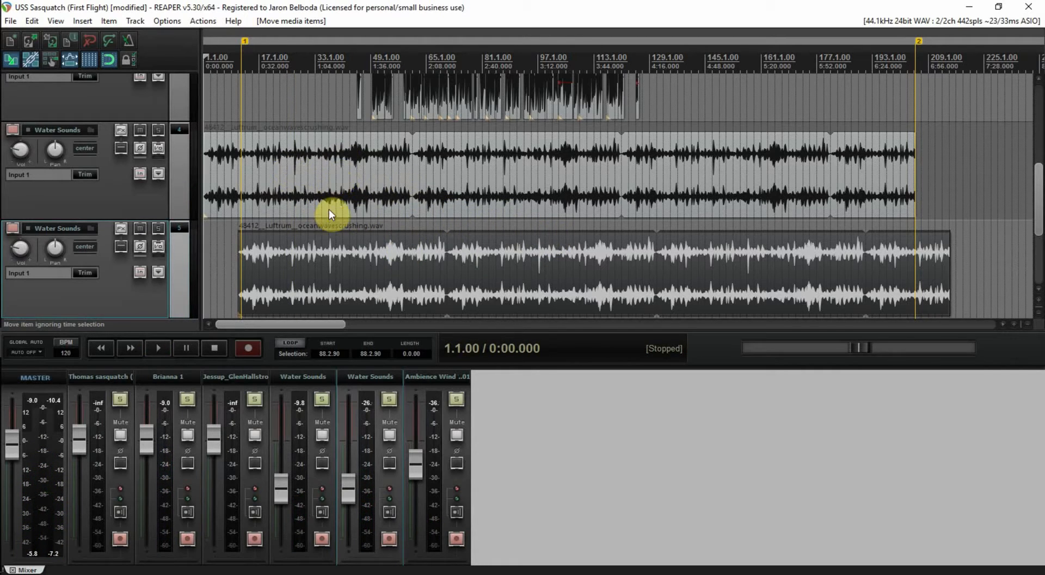
{"action": "key", "text": "ctrl+s"}
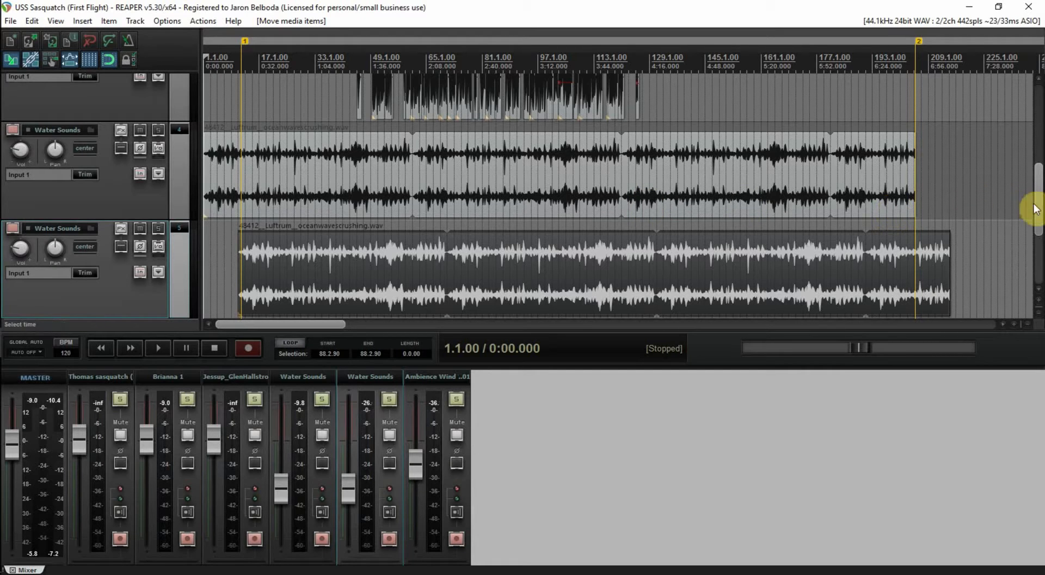
Solo the Ambience track and listen to its wind item, playing from bar 45
{"action": "left_click_drag", "start_coordinate": [1038, 205], "coordinate": [1038, 245]}
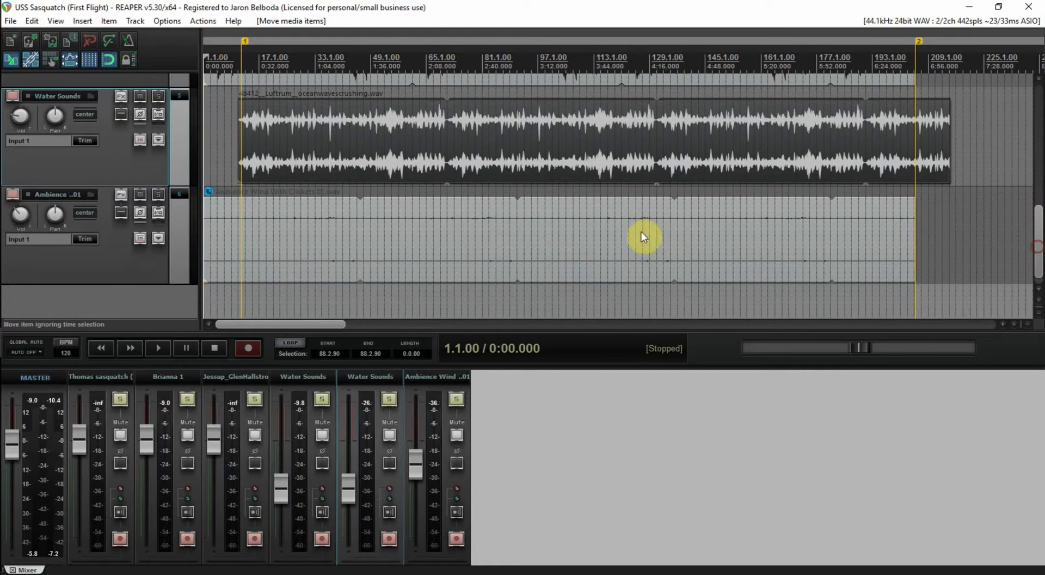
{"action": "scroll", "coordinate": [348, 216], "scroll_direction": "up", "scroll_amount": 4}
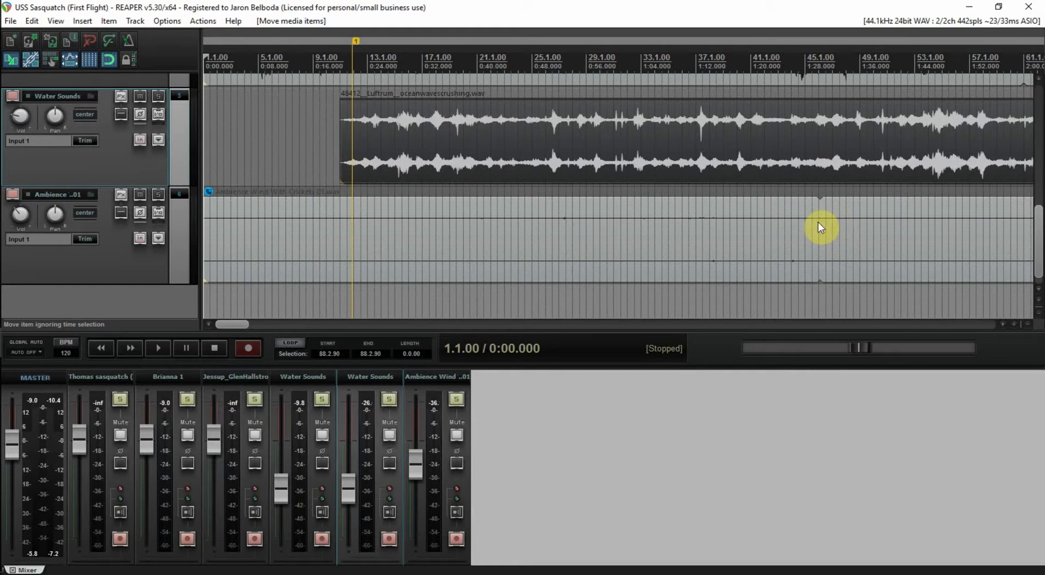
{"action": "scroll", "coordinate": [840, 228], "scroll_direction": "down", "scroll_amount": 5}
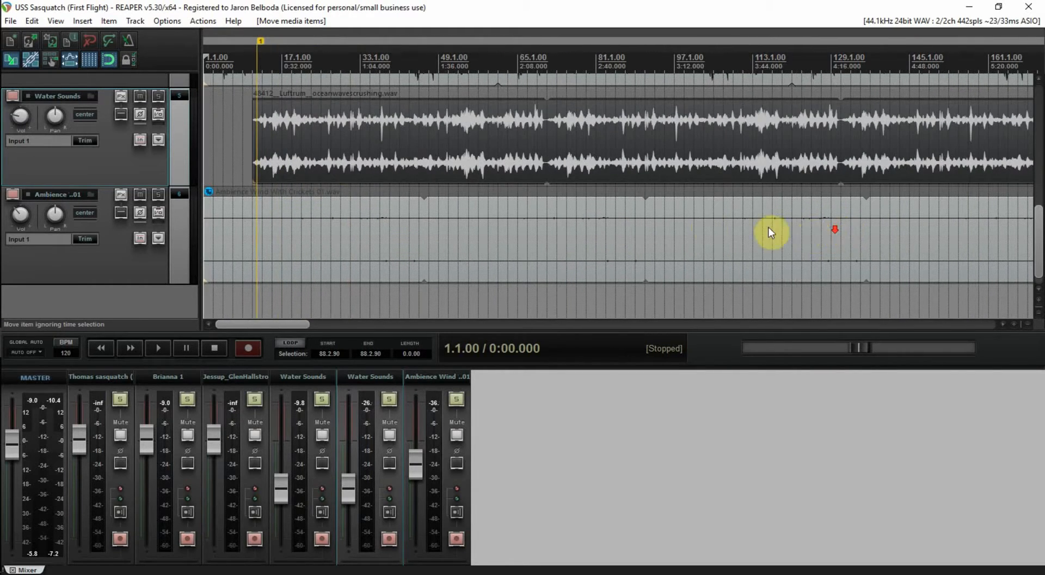
{"action": "scroll", "coordinate": [811, 235], "scroll_direction": "down", "scroll_amount": 2}
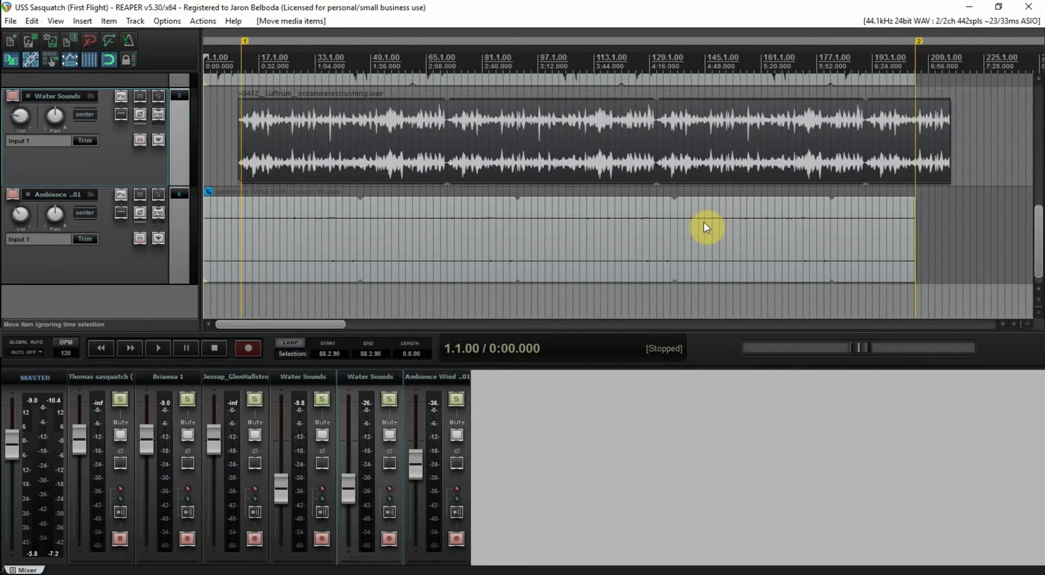
{"action": "left_click", "coordinate": [157, 194]}
{"action": "left_click", "coordinate": [353, 194]}
{"action": "key", "text": "space"}
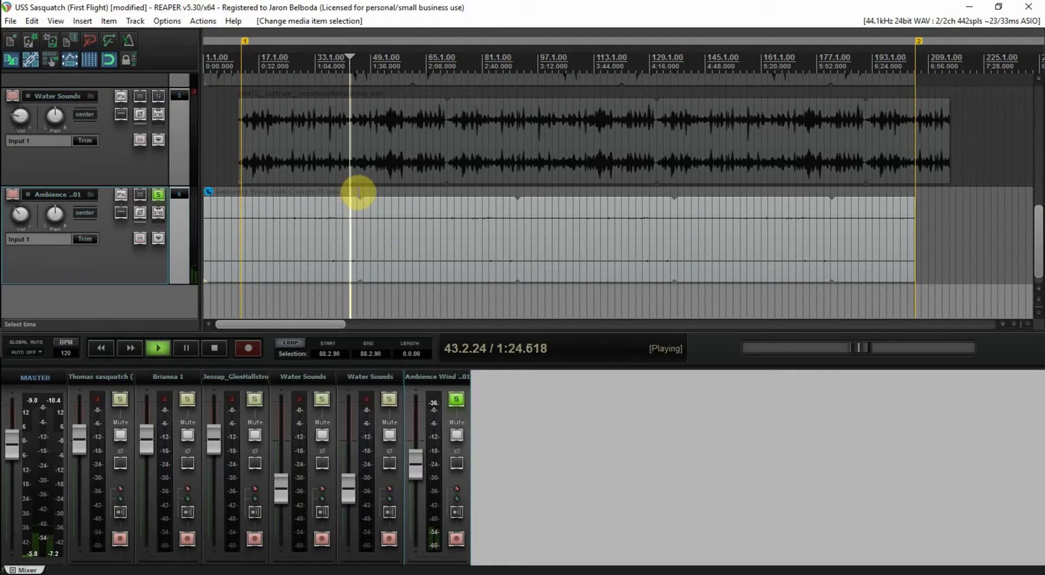
{"action": "key", "text": "space"}
{"action": "left_click", "coordinate": [357, 191]}
{"action": "key", "text": "space"}
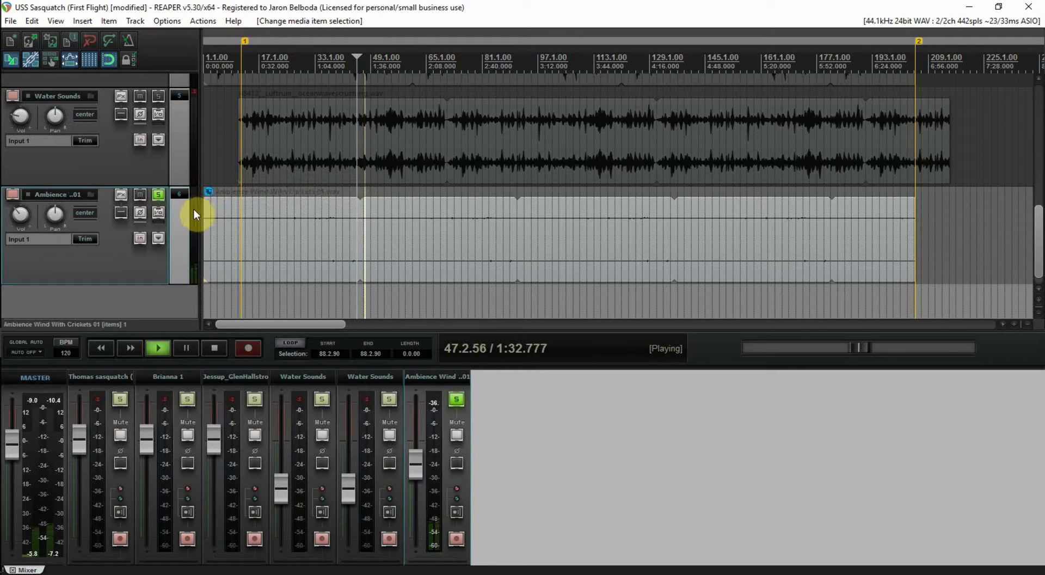
{"action": "key", "text": "space"}
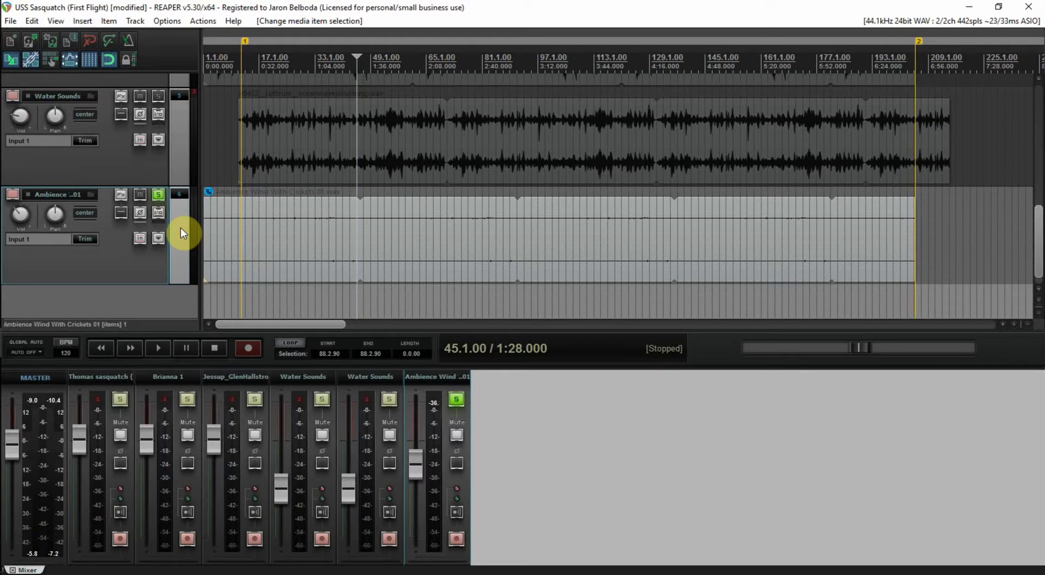
Duplicate the Ambience track, start the copy's wind item at bar 7, and unsolo the original
{"action": "key", "text": "ctrl+c"}
{"action": "key", "text": "ctrl+v"}
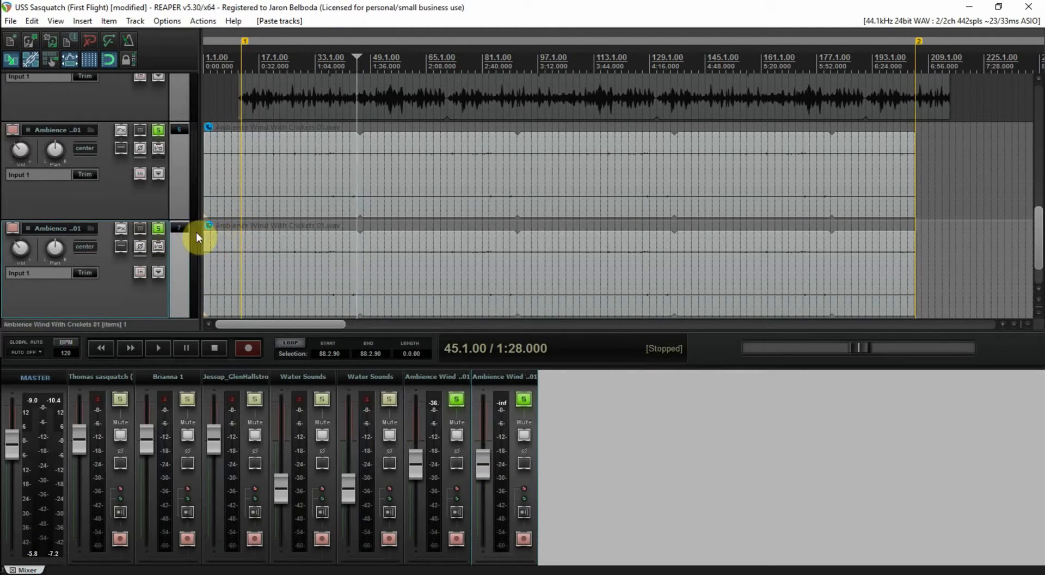
{"action": "mouse_move", "coordinate": [411, 269]}
{"action": "left_mouse_down"}
{"action": "mouse_move", "coordinate": [433, 269]}
{"action": "mouse_move", "coordinate": [405, 260]}
{"action": "left_mouse_up"}
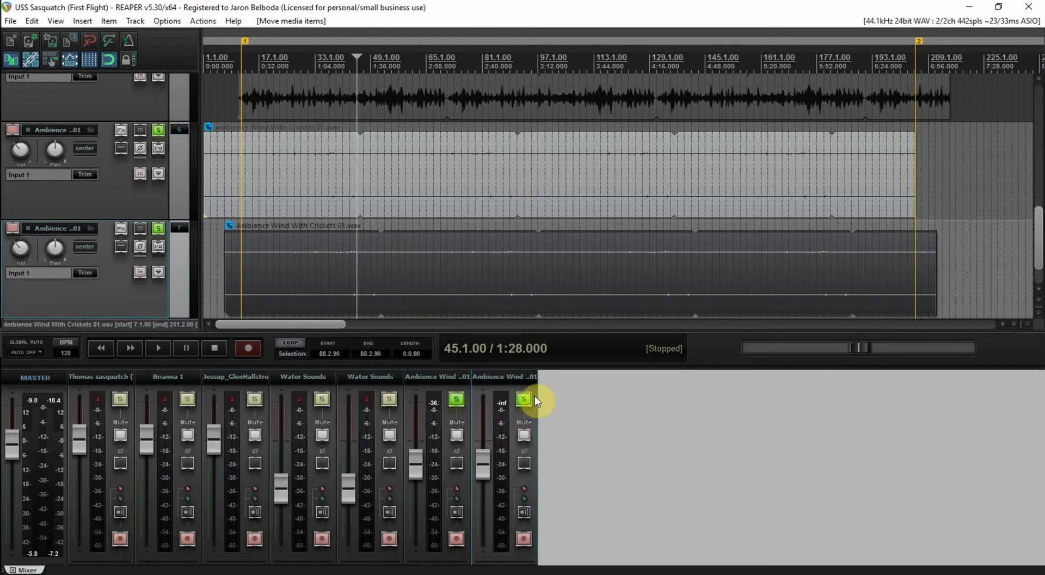
{"action": "left_click_drag", "start_coordinate": [1038, 247], "coordinate": [1033, 145]}
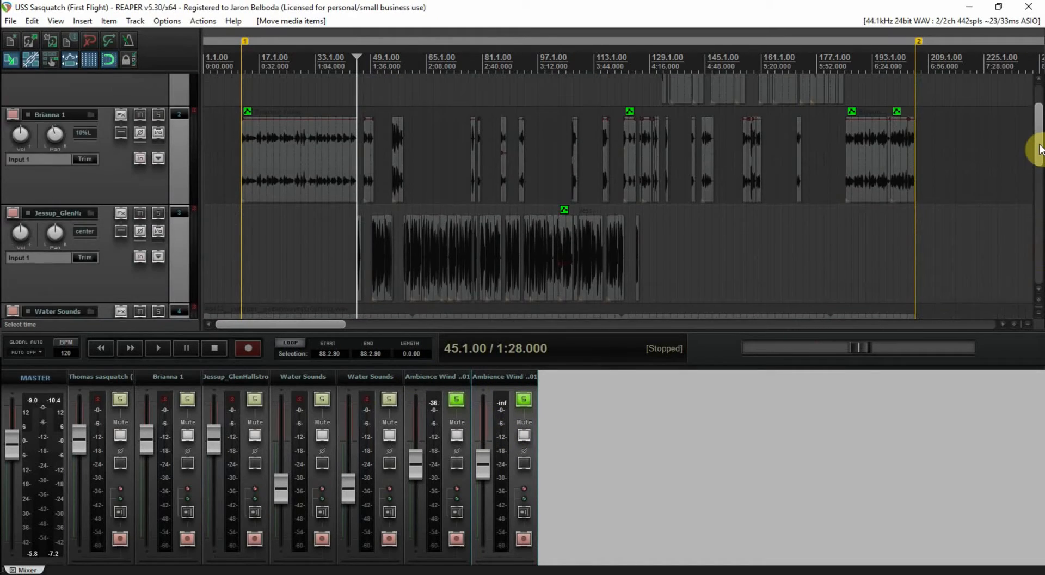
{"action": "left_click", "coordinate": [457, 399]}
Unsolo the second Ambience Wind track, save, and play the full mix from bar 11 (0:20)
{"action": "left_click", "coordinate": [524, 399]}
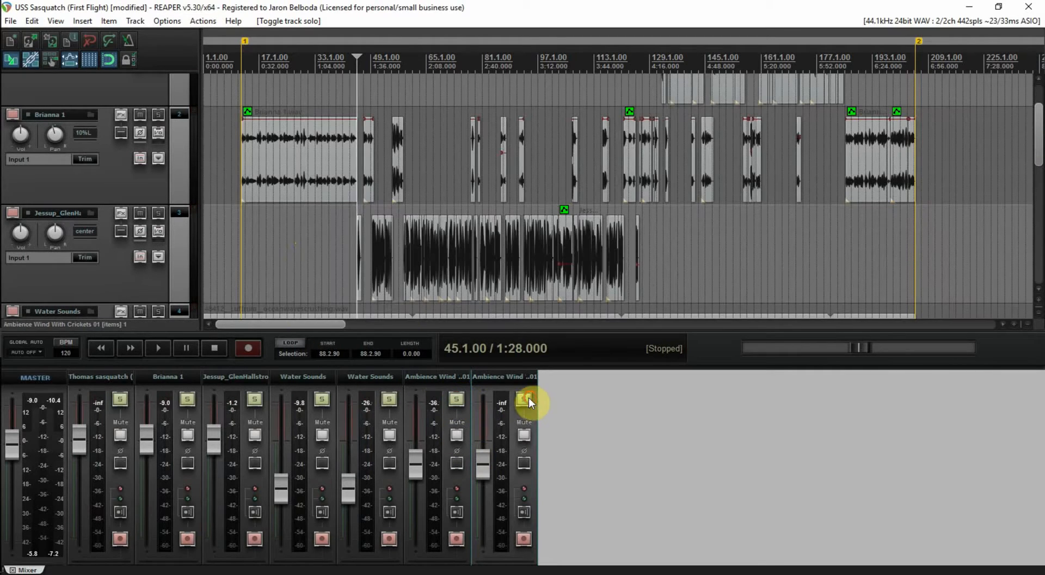
{"action": "left_click", "coordinate": [243, 235]}
{"action": "key", "text": "ctrl+s"}
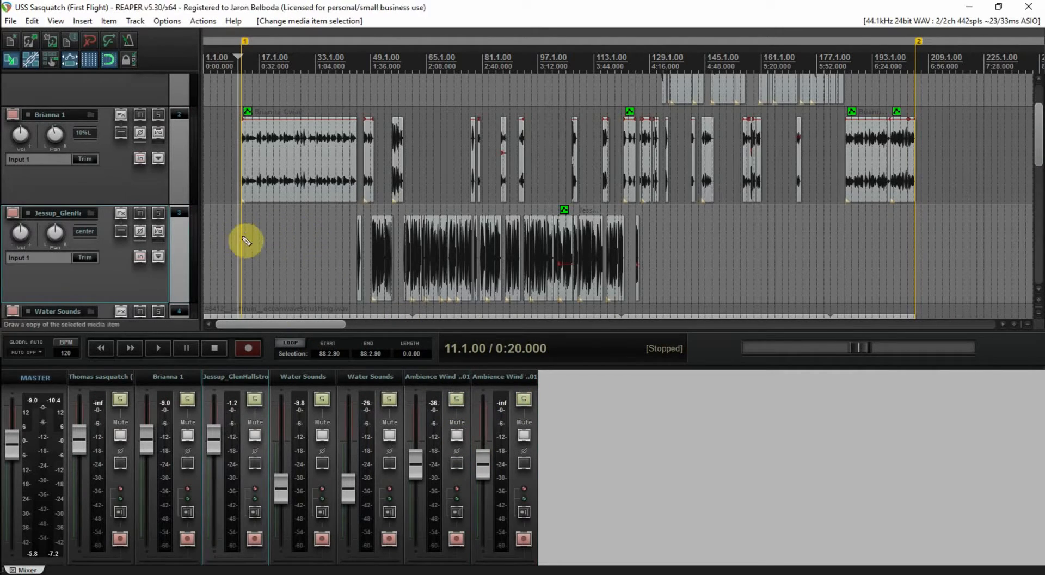
{"action": "key", "text": "space"}
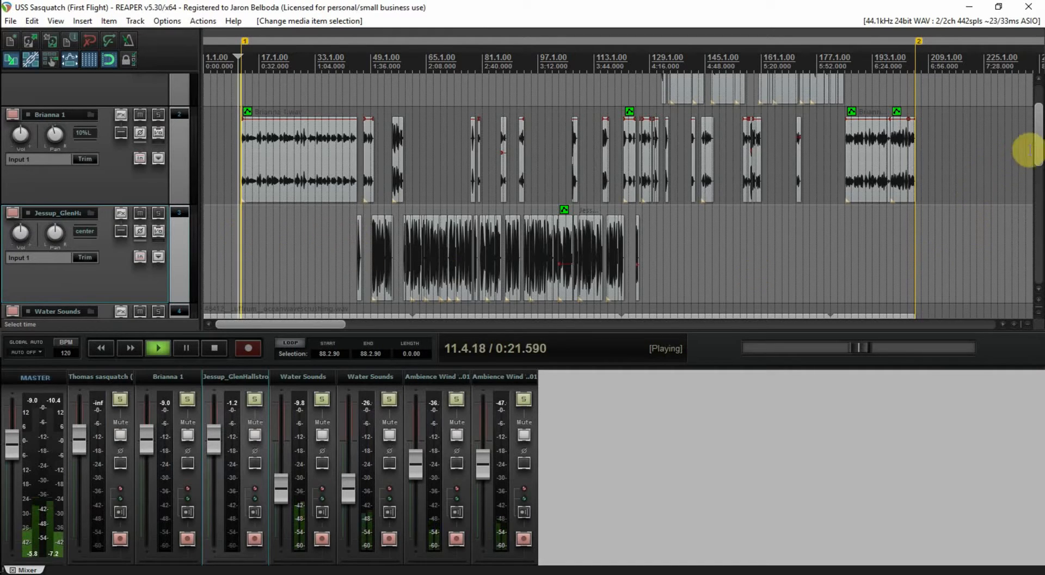
{"action": "left_click_drag", "start_coordinate": [1038, 149], "coordinate": [1036, 187]}
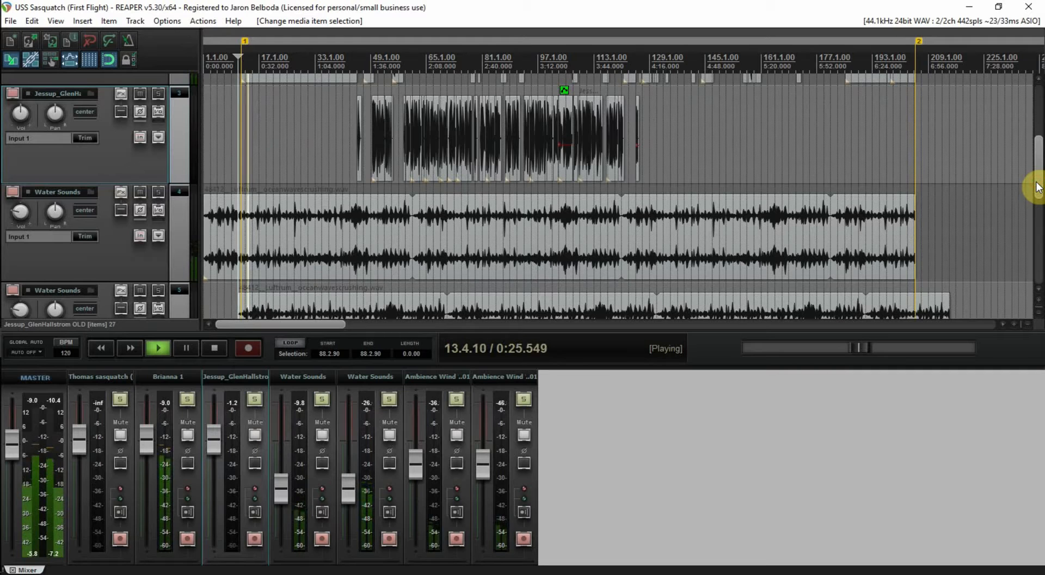
{"action": "left_click_drag", "start_coordinate": [1036, 186], "coordinate": [1037, 206]}
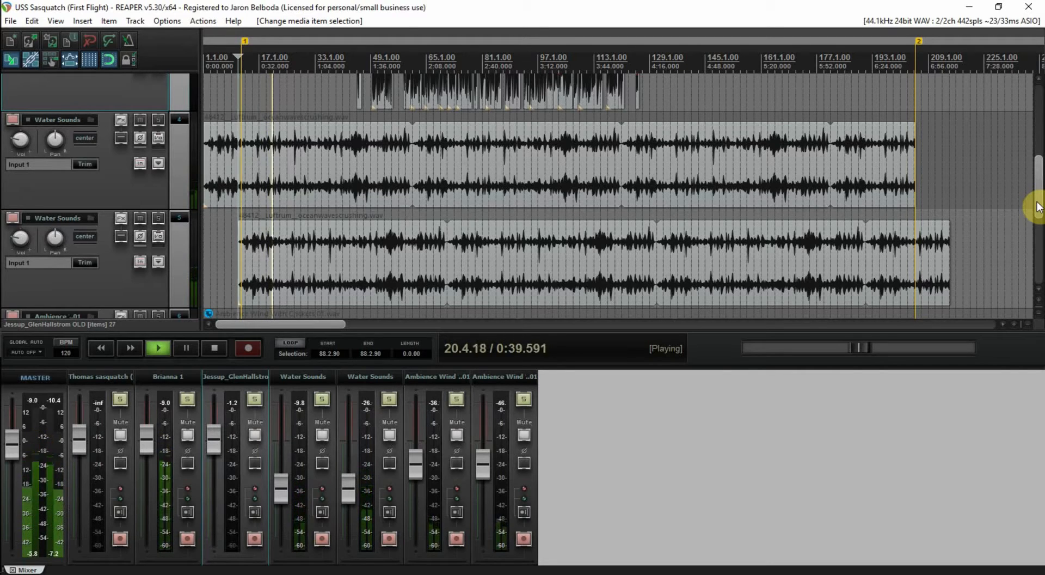
{"action": "left_click_drag", "start_coordinate": [1037, 207], "coordinate": [1038, 212]}
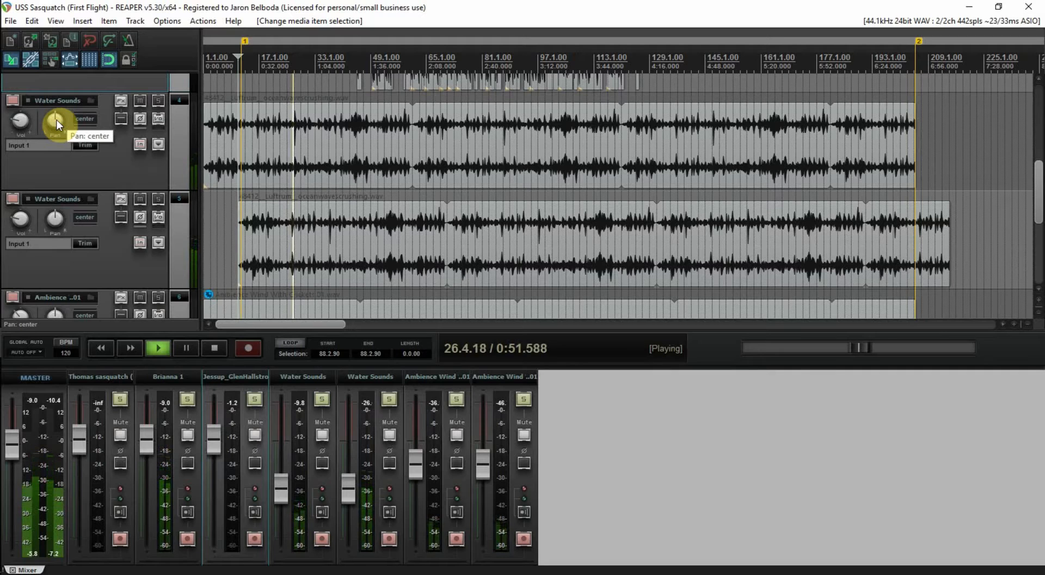
Stop playback, then restart it from 0:20 after trying bar 7
{"action": "key", "text": "space"}
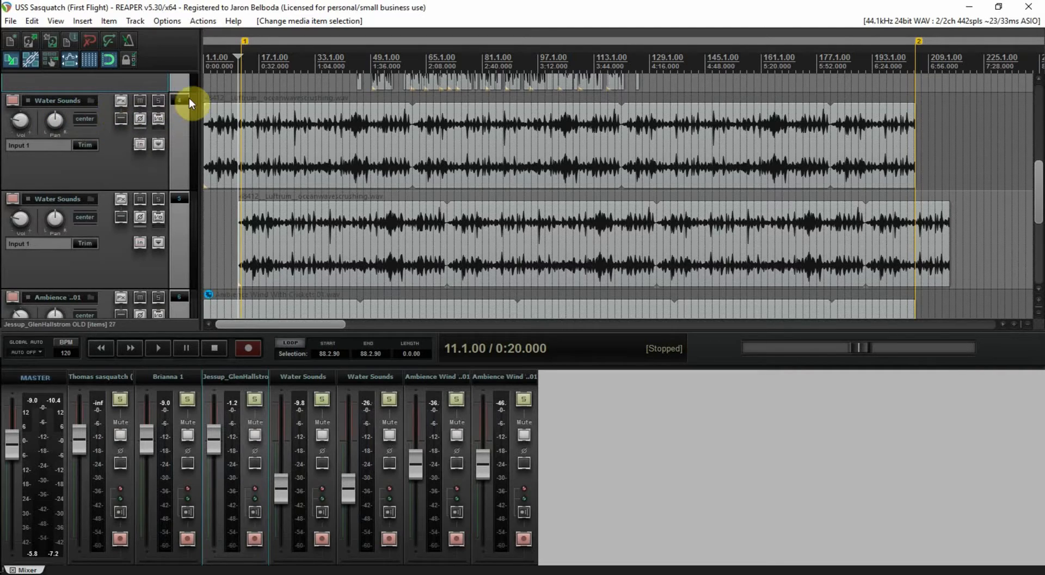
{"action": "left_click", "coordinate": [225, 86]}
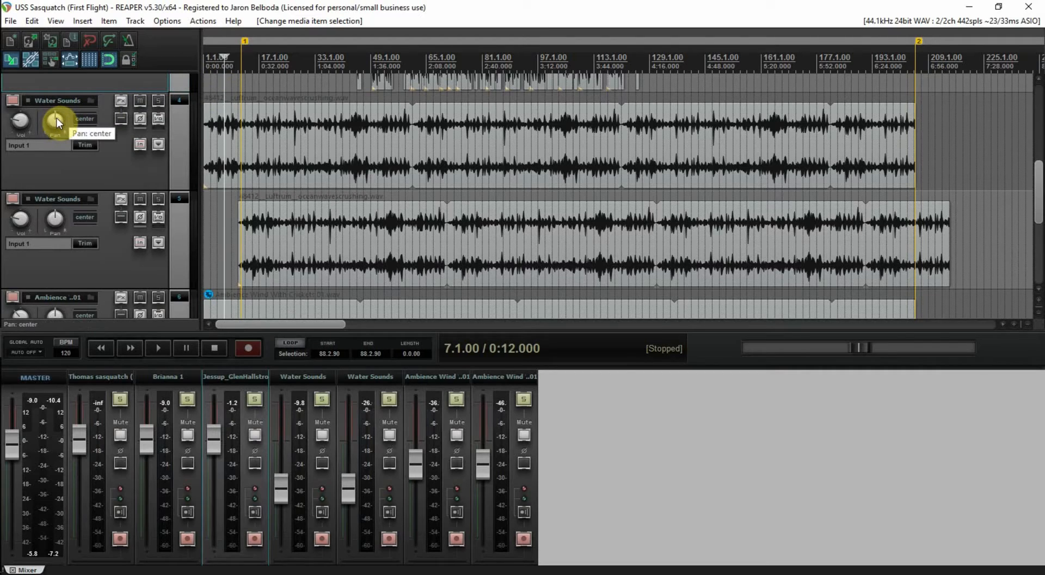
{"action": "left_click", "coordinate": [237, 90]}
{"action": "key", "text": "space"}
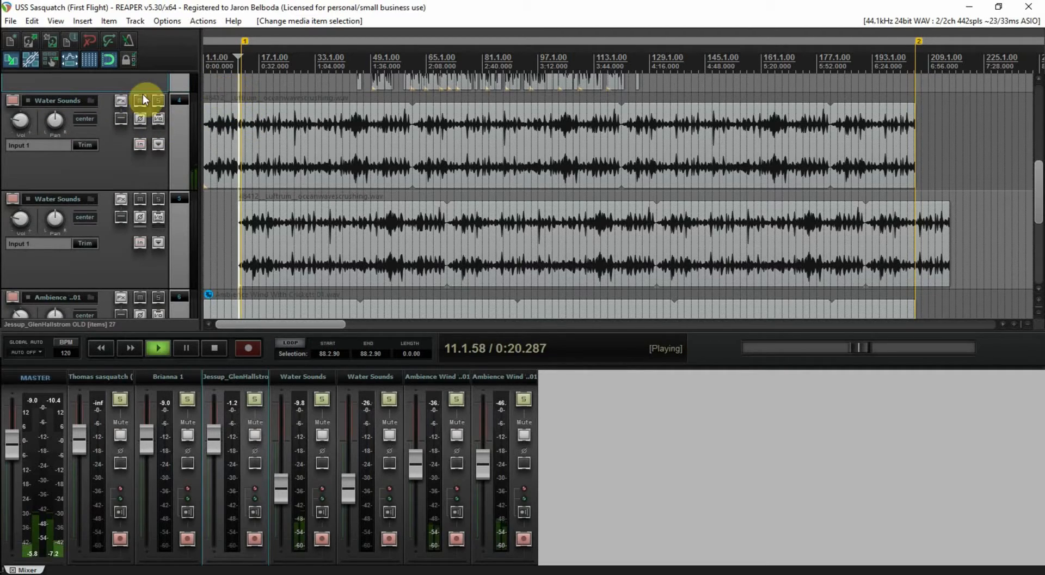
Pan the two Water Sounds tracks to 24% left and 24% right, stop playback, and save
{"action": "left_click_drag", "start_coordinate": [60, 125], "coordinate": [56, 139]}
{"action": "left_click_drag", "start_coordinate": [60, 220], "coordinate": [60, 213]}
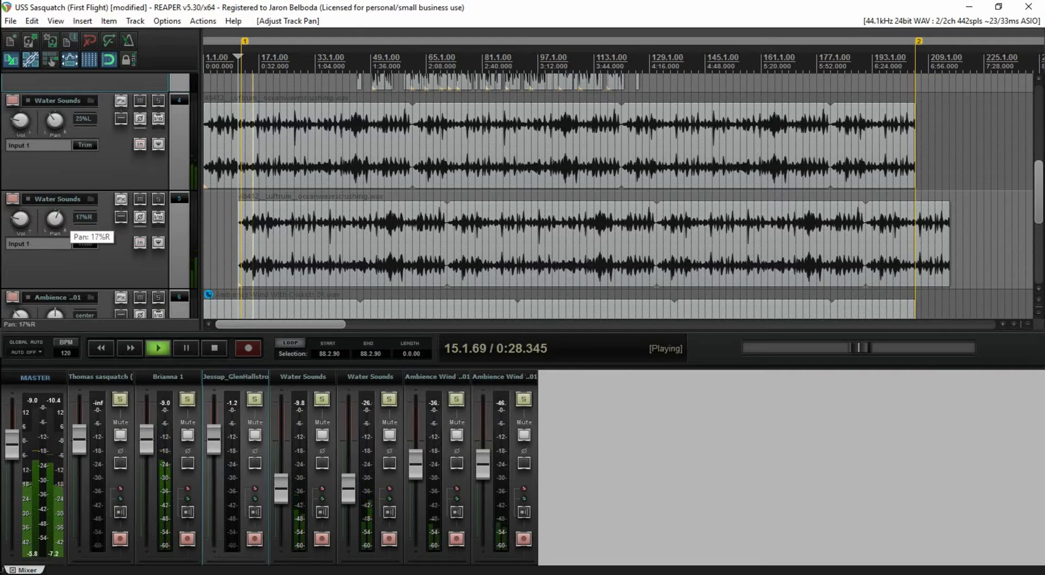
{"action": "left_click_drag", "start_coordinate": [59, 207], "coordinate": [60, 206]}
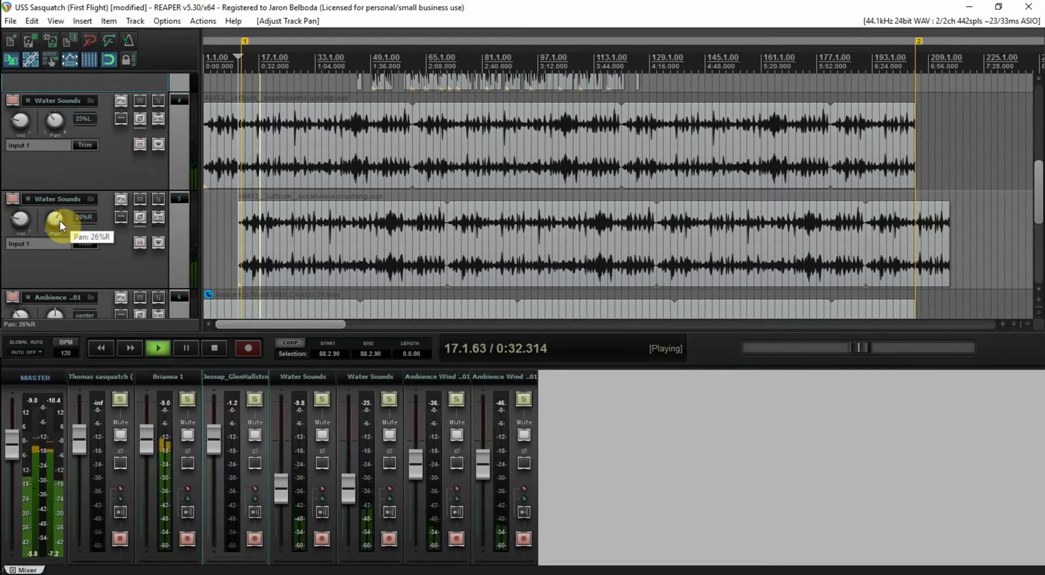
{"action": "left_click_drag", "start_coordinate": [56, 218], "coordinate": [55, 218]}
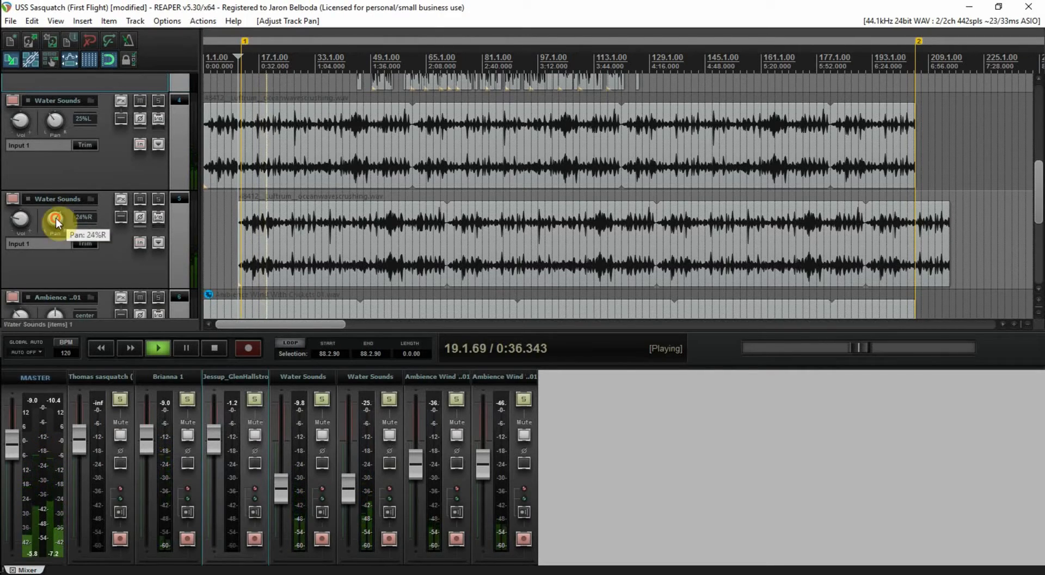
{"action": "left_click_drag", "start_coordinate": [55, 119], "coordinate": [55, 120]}
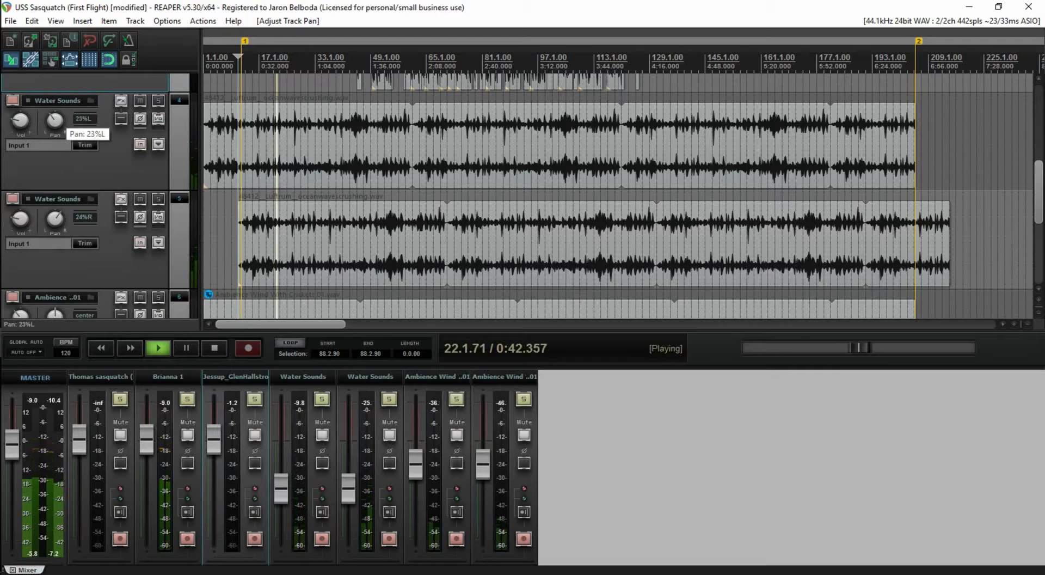
{"action": "left_click_drag", "start_coordinate": [57, 118], "coordinate": [57, 119]}
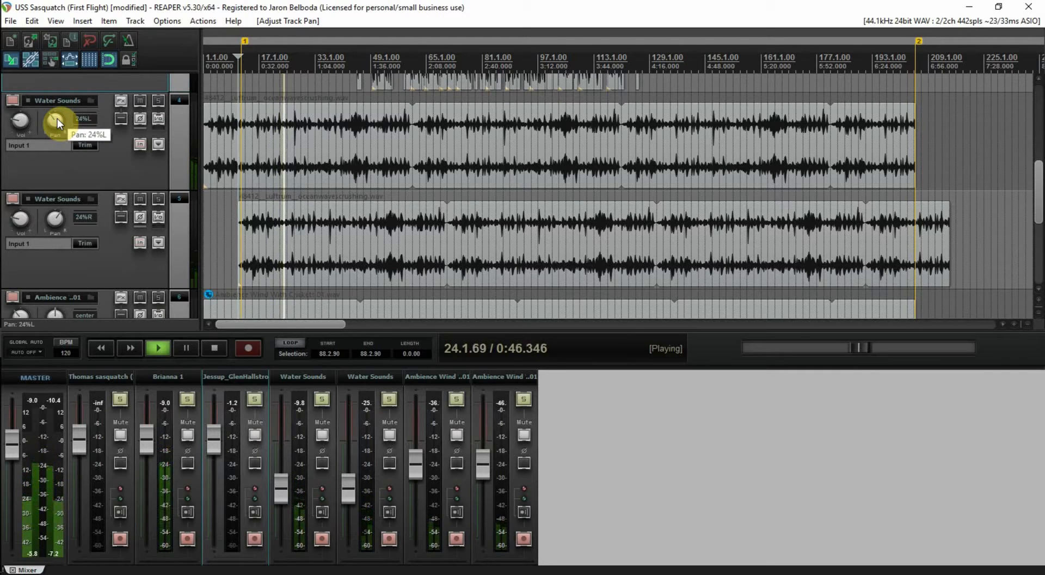
{"action": "key", "text": "space"}
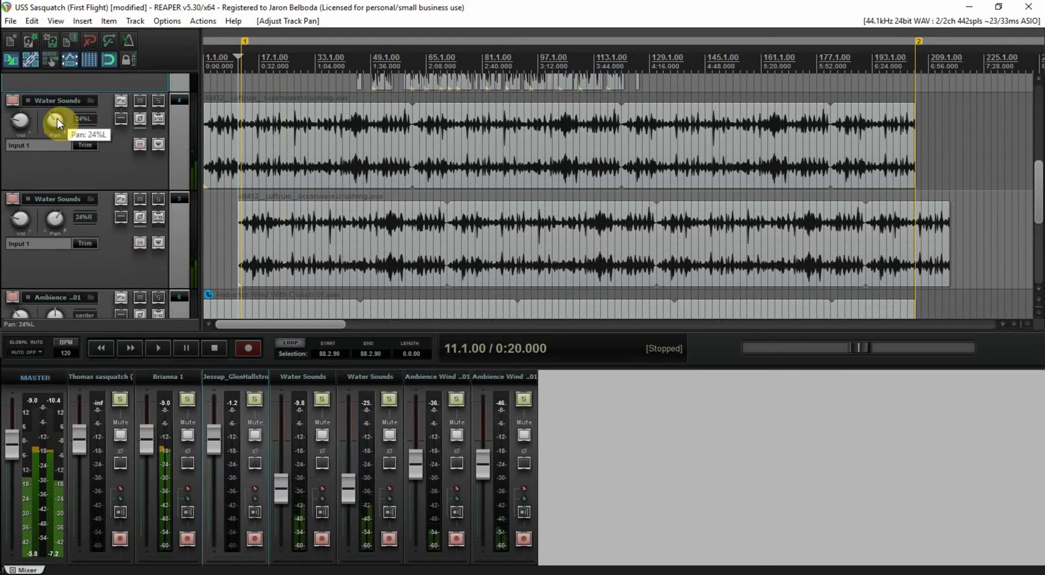
{"action": "key", "text": "ctrl+s"}
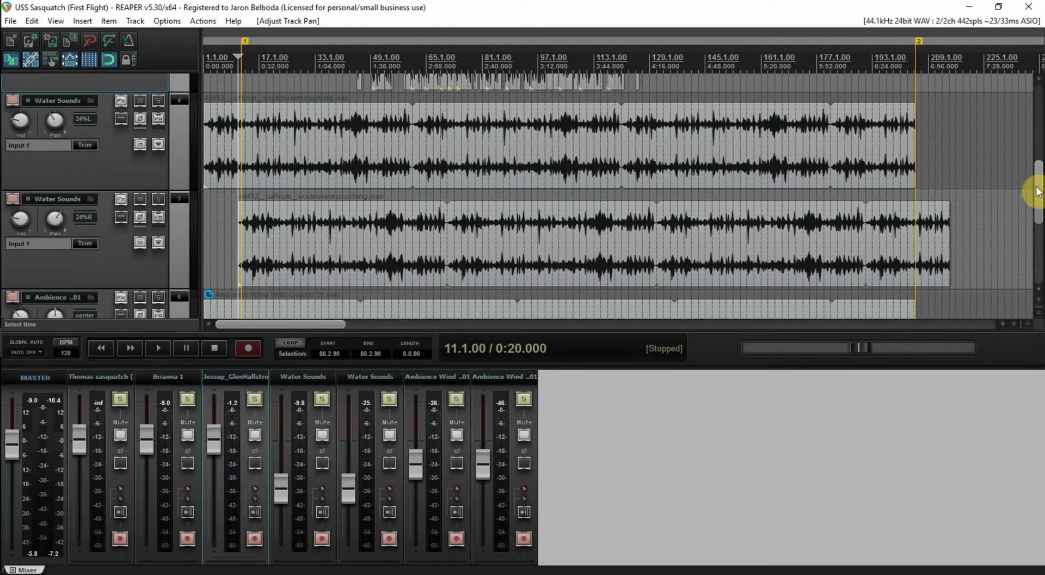
Scroll to the Ambience tracks and play a short stretch of the mix from 0:12
{"action": "left_click_drag", "start_coordinate": [1039, 191], "coordinate": [1038, 223]}
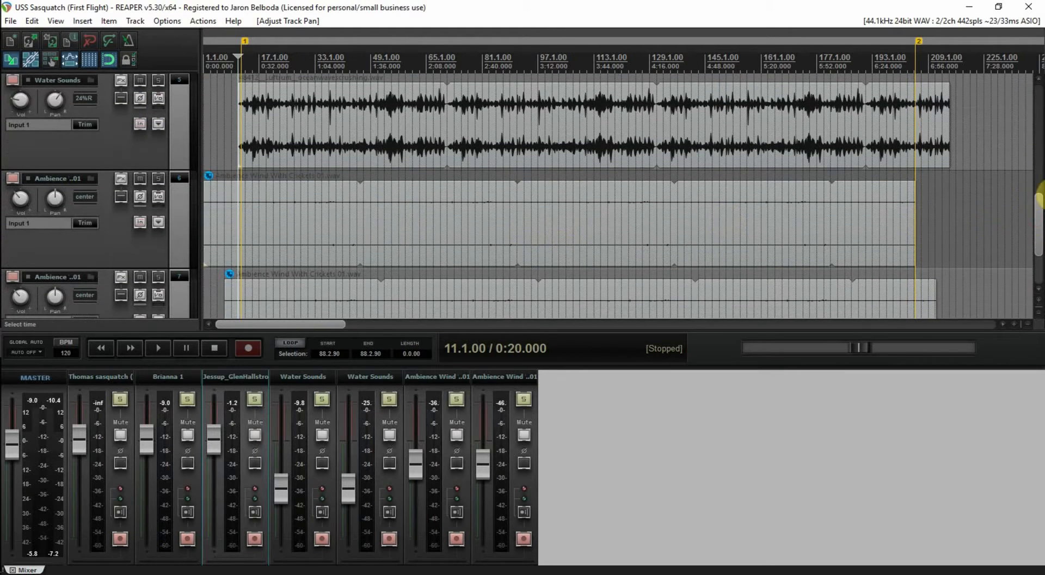
{"action": "scroll", "coordinate": [711, 217], "scroll_direction": "down", "scroll_amount": 2}
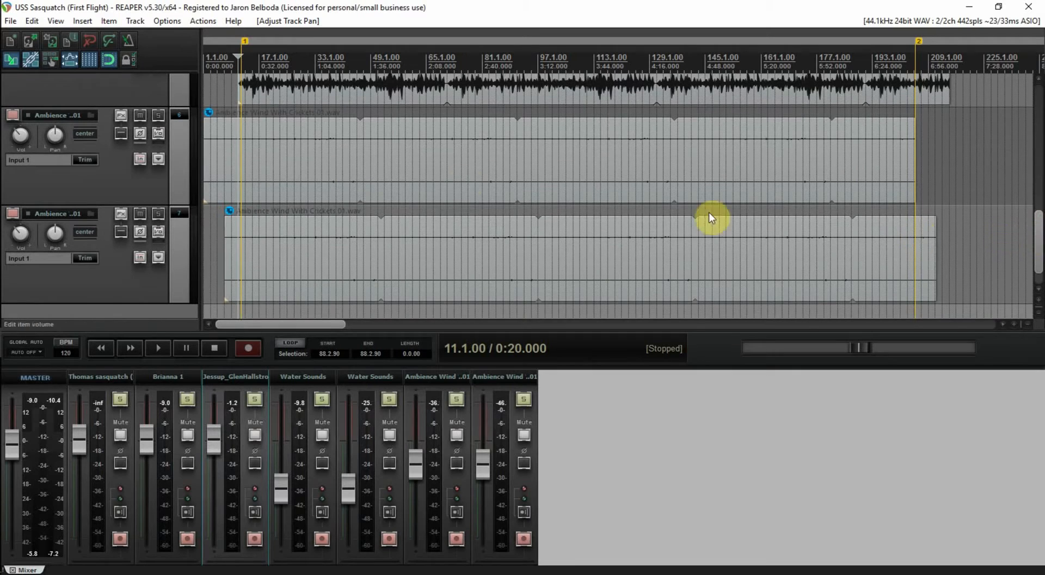
{"action": "left_click", "coordinate": [224, 102]}
{"action": "key", "text": "space"}
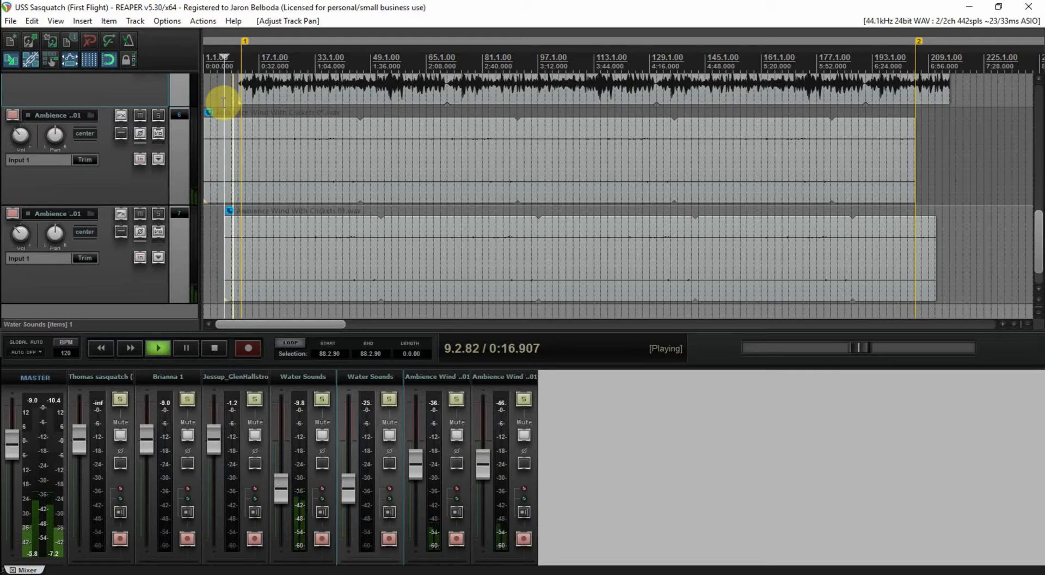
{"action": "key", "text": "space"}
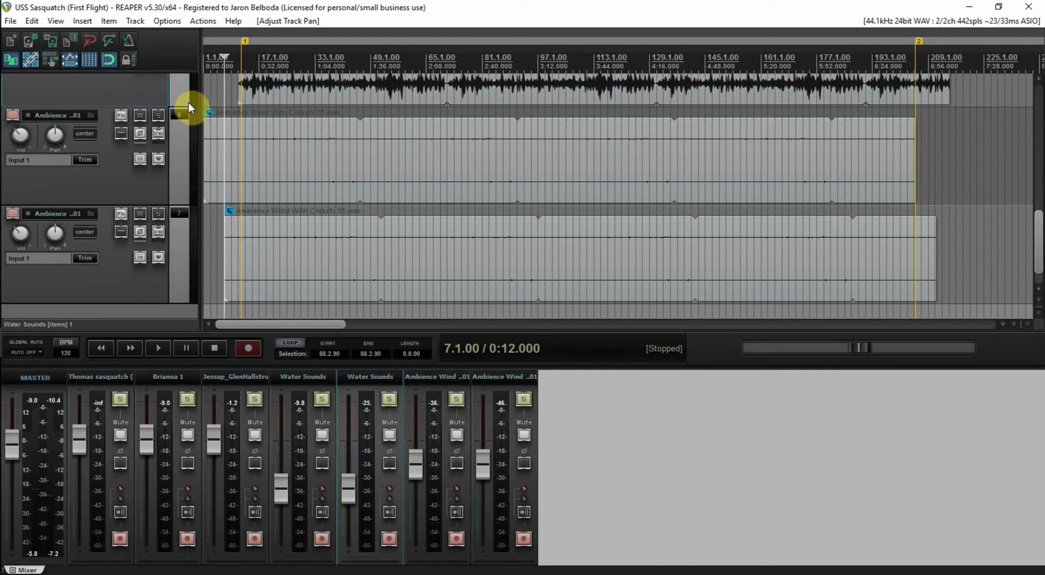
Solo both Ambience Wind tracks, leaving the second unmuted, and stop playback
{"action": "left_click", "coordinate": [158, 115]}
{"action": "key", "text": "space"}
{"action": "left_click", "coordinate": [158, 213]}
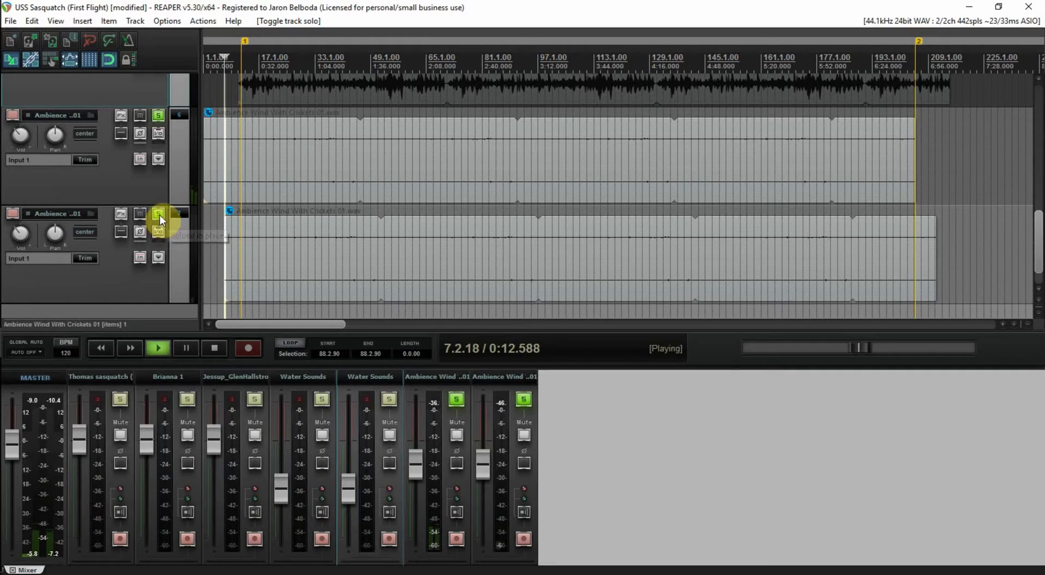
{"action": "left_click", "coordinate": [137, 214]}
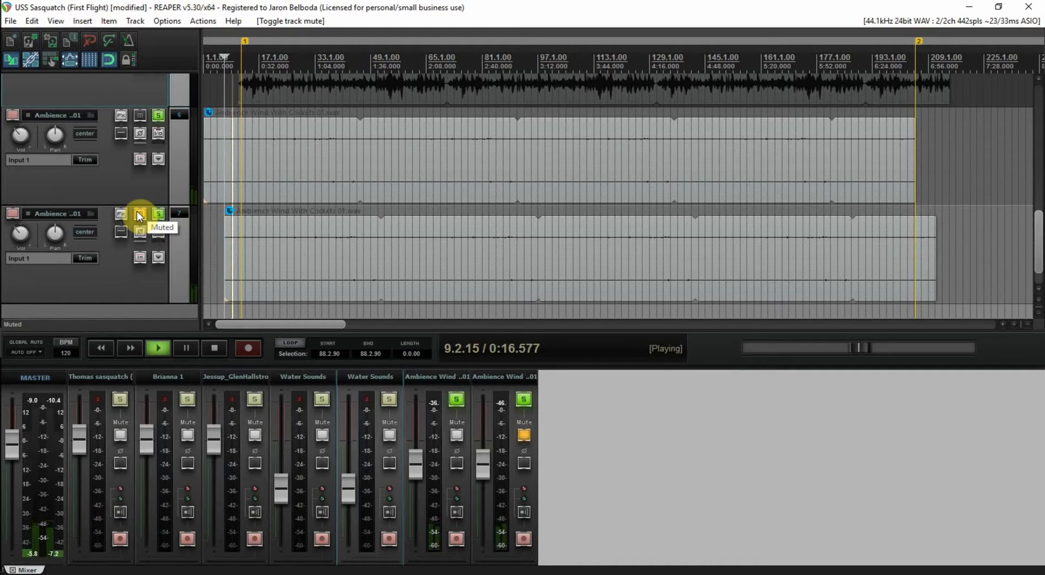
{"action": "left_click", "coordinate": [153, 215]}
{"action": "left_click", "coordinate": [141, 212]}
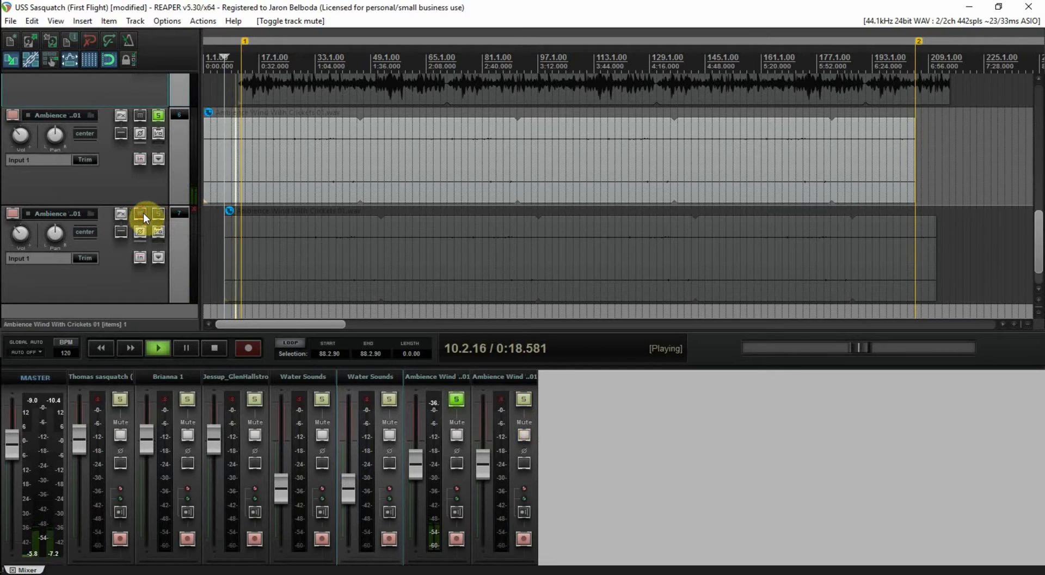
{"action": "left_click", "coordinate": [159, 213]}
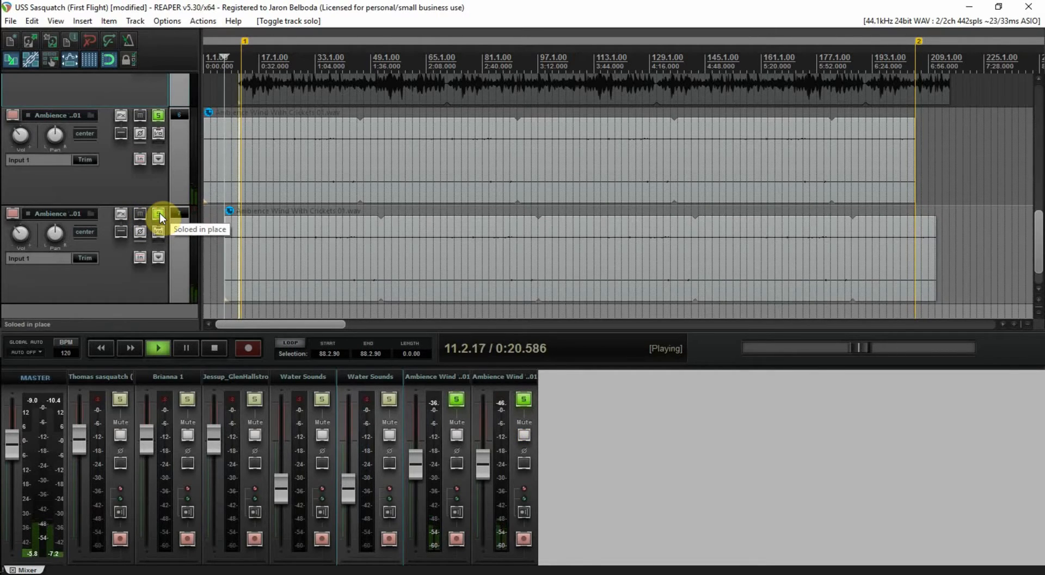
{"action": "left_click", "coordinate": [159, 213]}
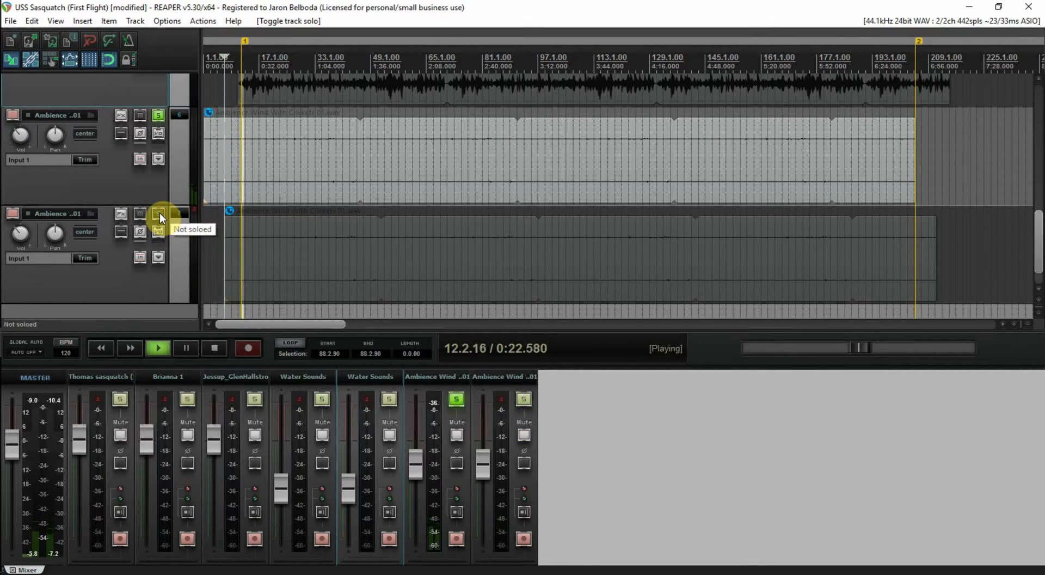
{"action": "left_click", "coordinate": [159, 213]}
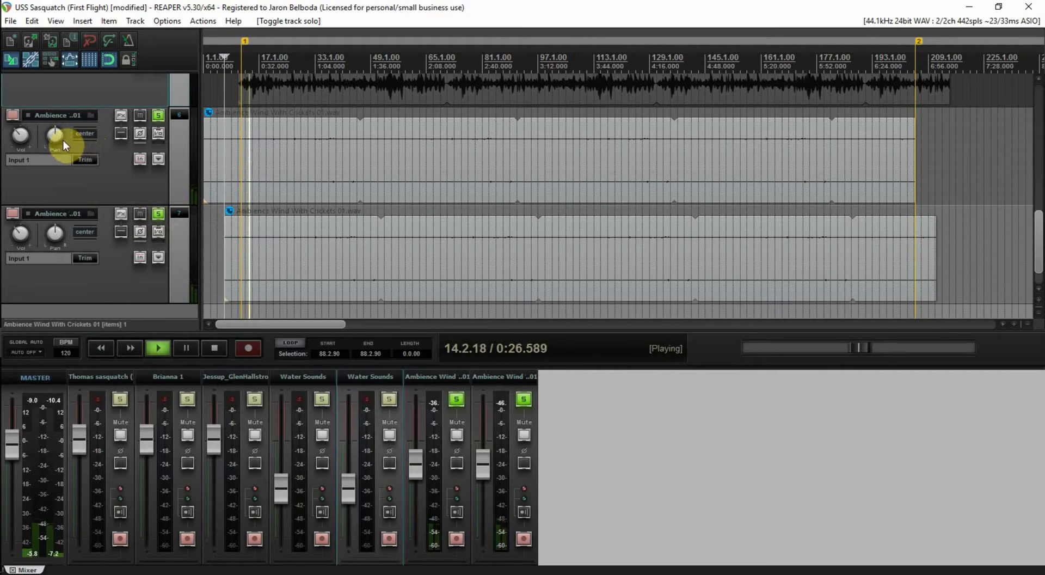
{"action": "key", "text": "space"}
Pan the Ambience Wind tracks to 17% right and 15% left, and play to check
{"action": "left_click_drag", "start_coordinate": [55, 134], "coordinate": [55, 130]}
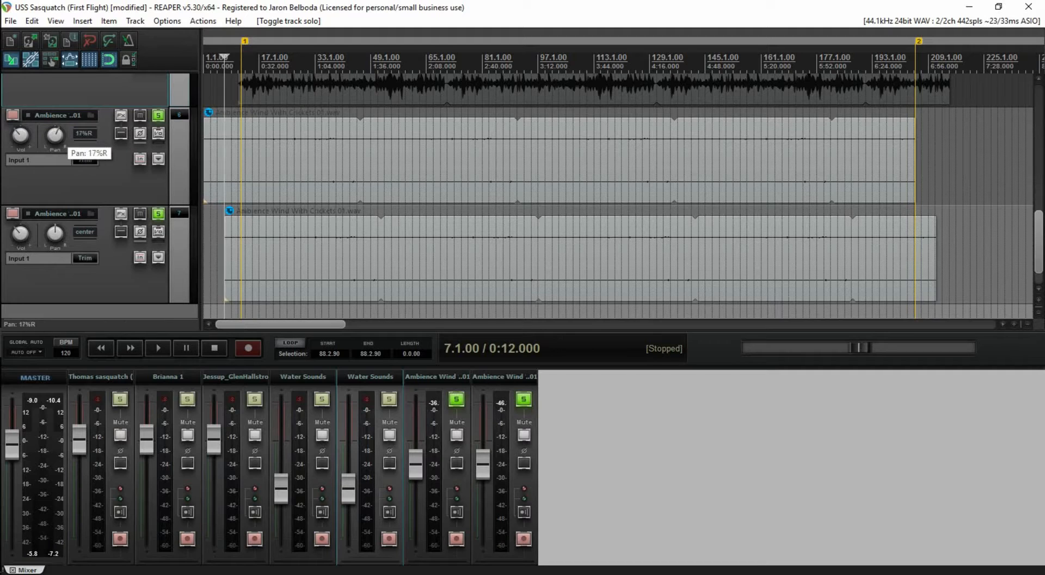
{"action": "left_click_drag", "start_coordinate": [55, 130], "coordinate": [55, 126]}
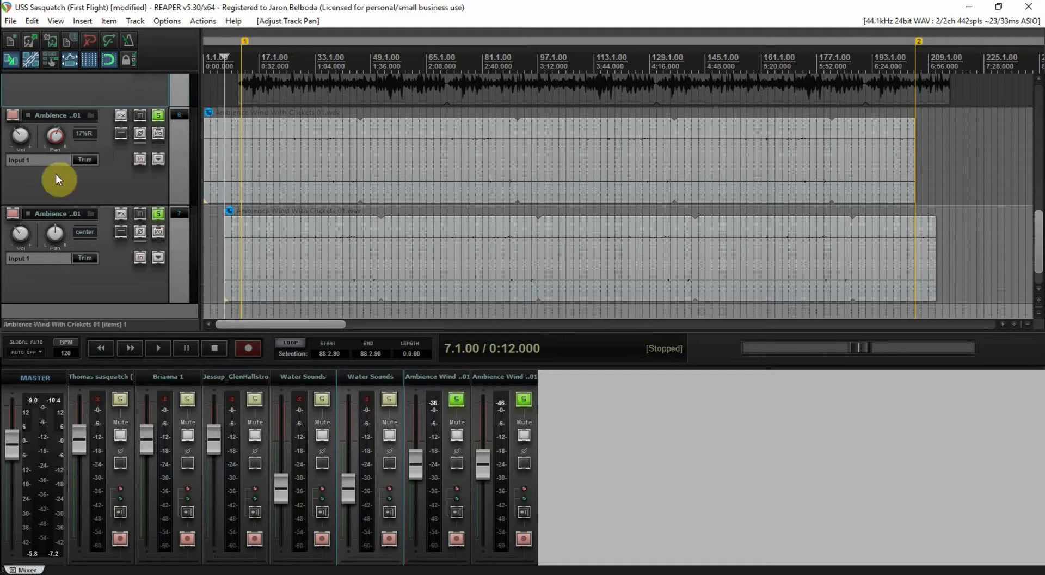
{"action": "left_click_drag", "start_coordinate": [55, 232], "coordinate": [55, 237]}
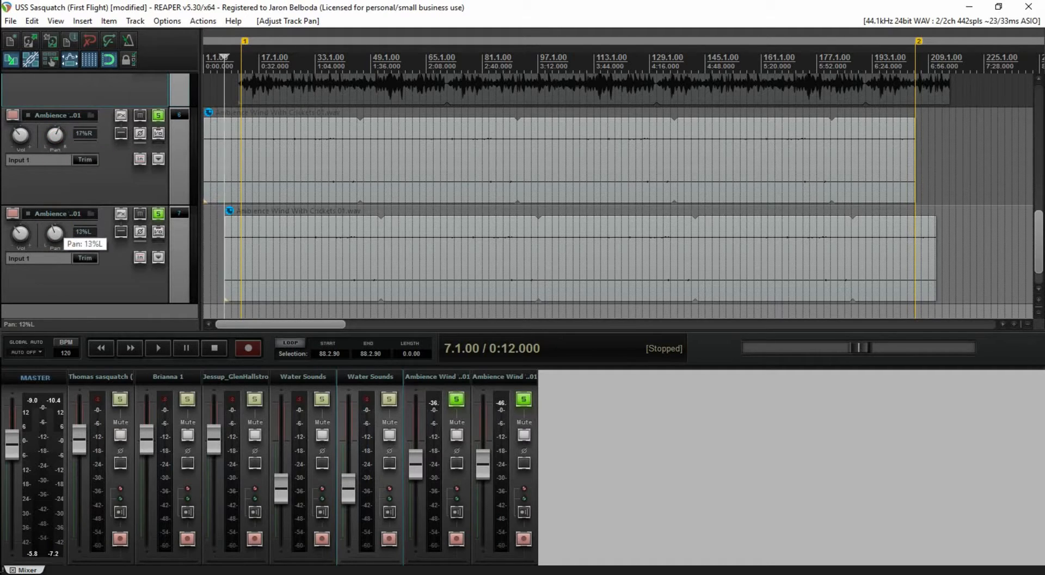
{"action": "left_click_drag", "start_coordinate": [54, 238], "coordinate": [55, 235]}
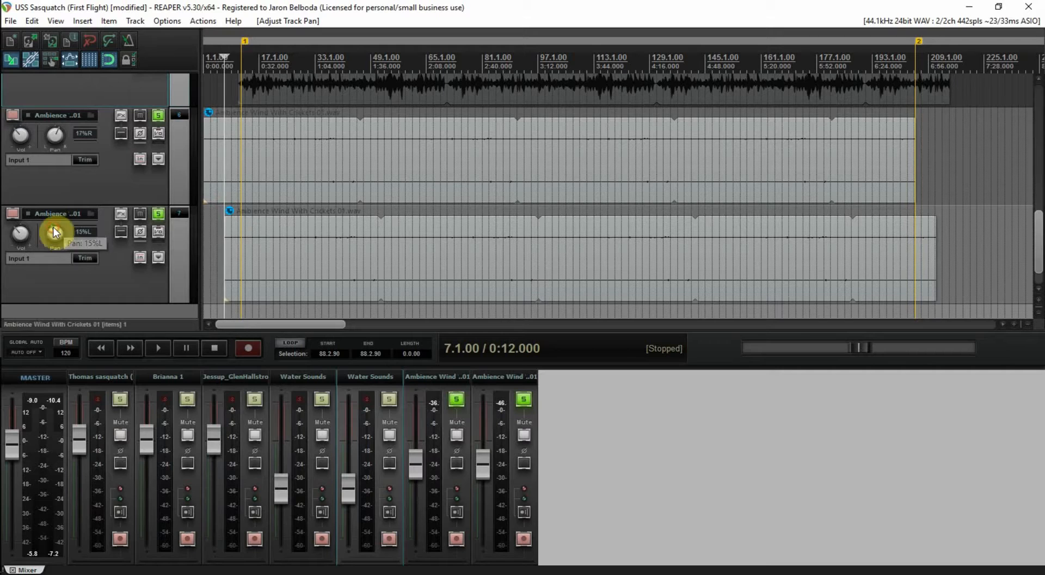
{"action": "key", "text": "space"}
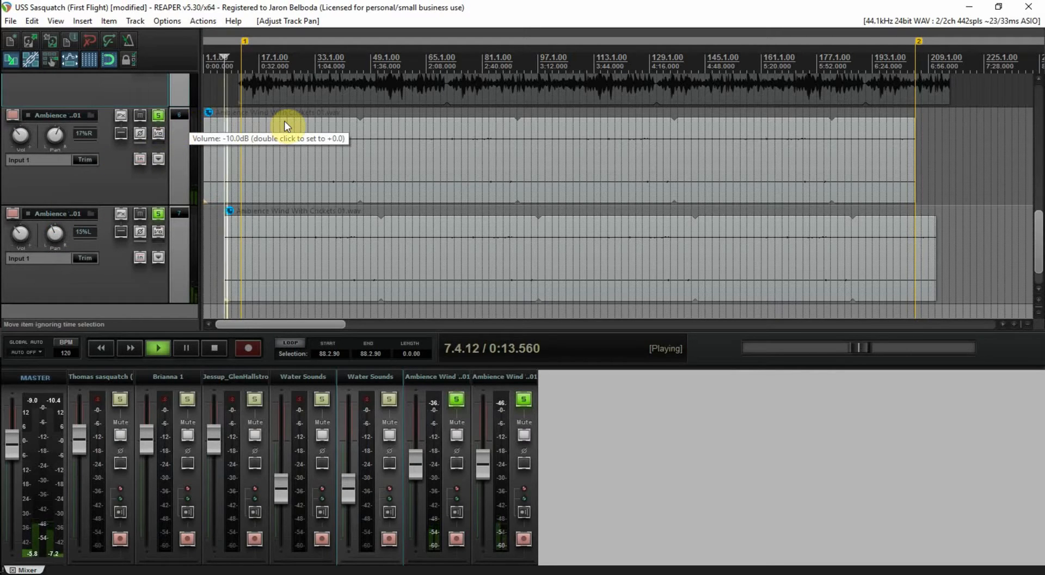
Turn off solo on both Ambience Wind tracks so the full mix plays
{"action": "left_click", "coordinate": [159, 116]}
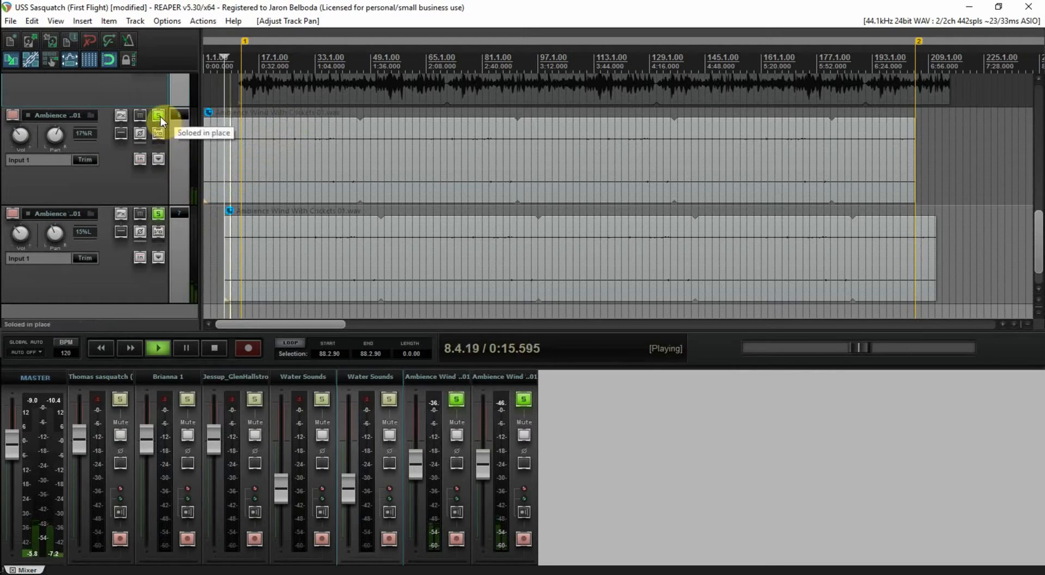
{"action": "left_click", "coordinate": [158, 116]}
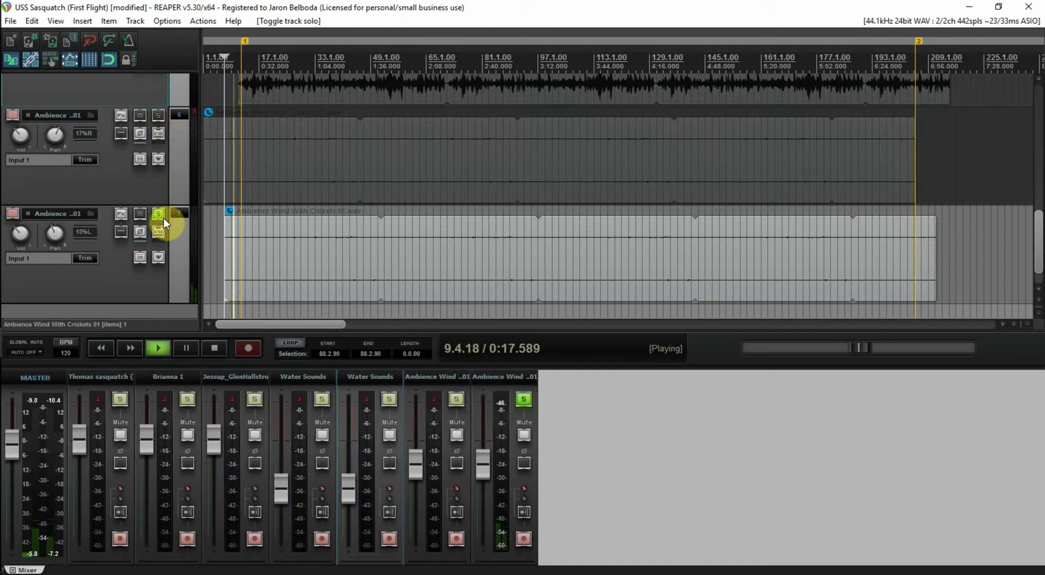
{"action": "left_click", "coordinate": [161, 215]}
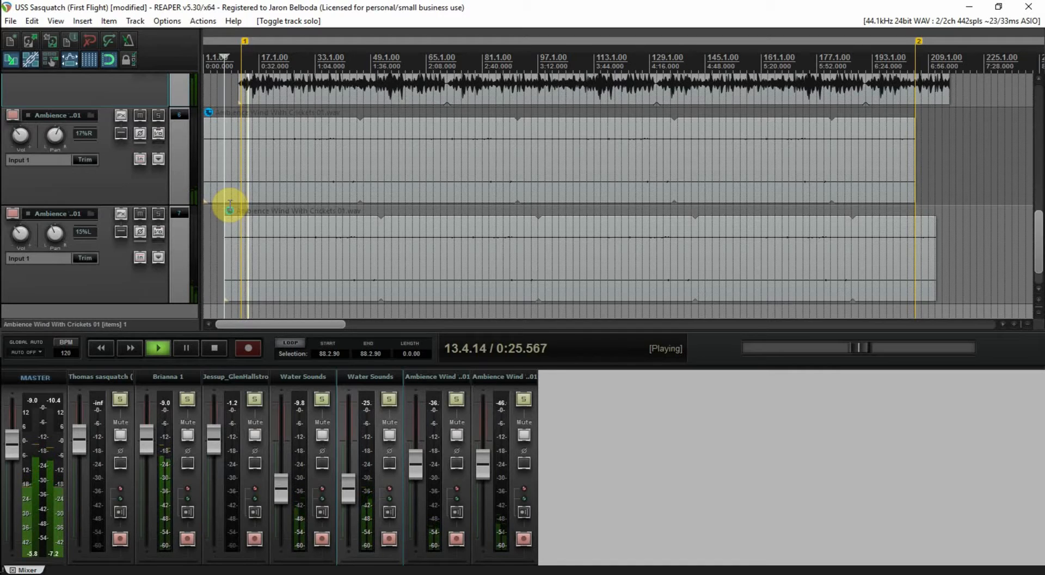
{"action": "left_click_drag", "start_coordinate": [1034, 260], "coordinate": [1037, 206]}
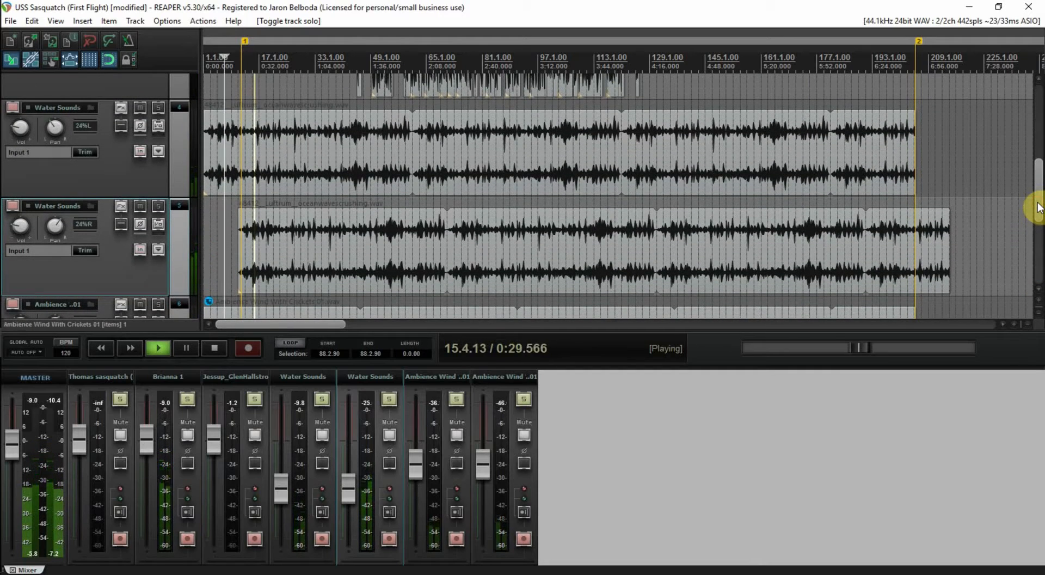
Stop playback and save the project
{"action": "key", "text": "space"}
{"action": "key", "text": "ctrl+s"}
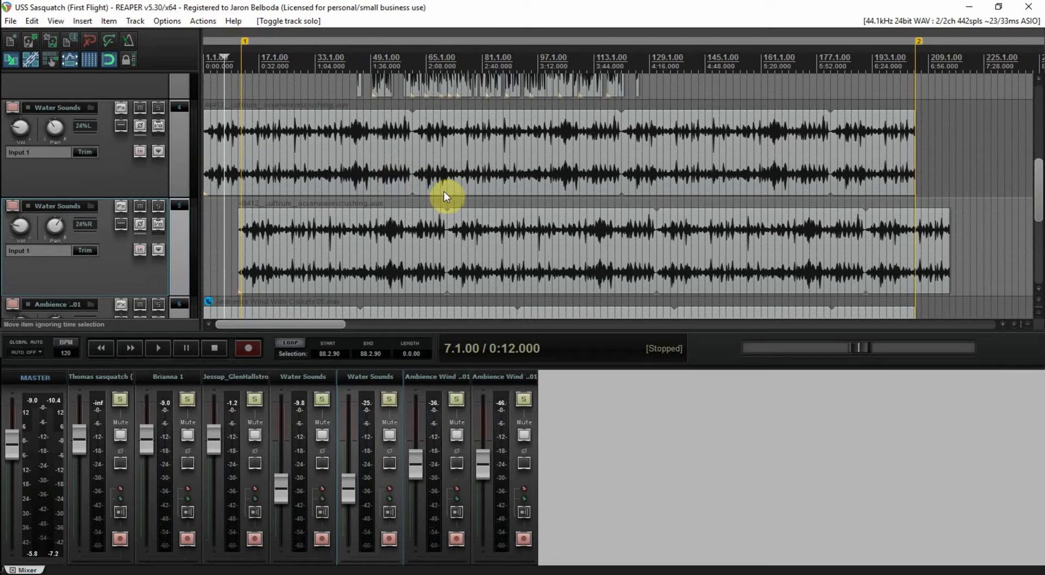
{"action": "left_click_drag", "start_coordinate": [1036, 193], "coordinate": [1037, 163]}
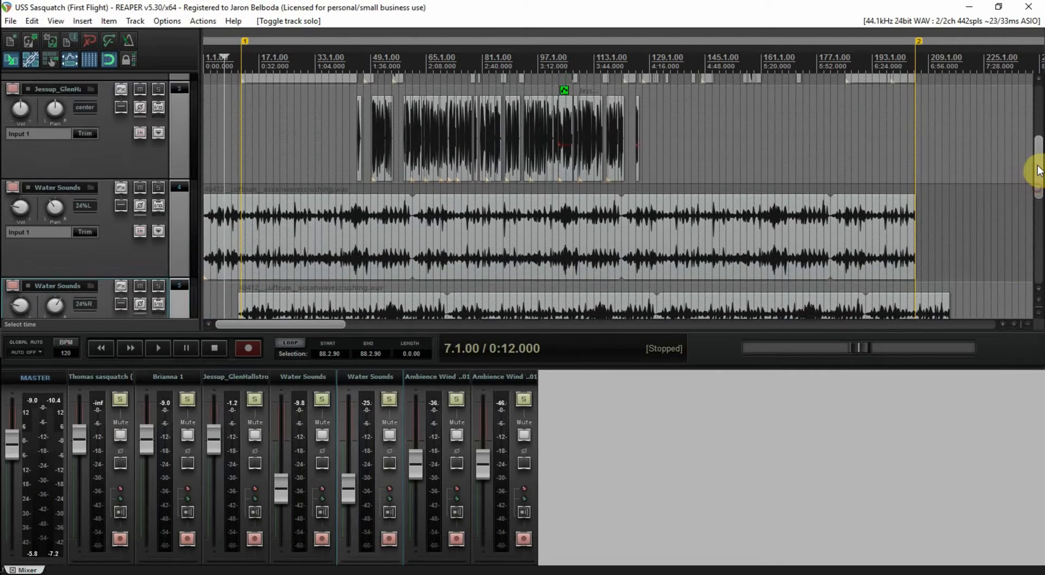
{"action": "left_click", "coordinate": [178, 158]}
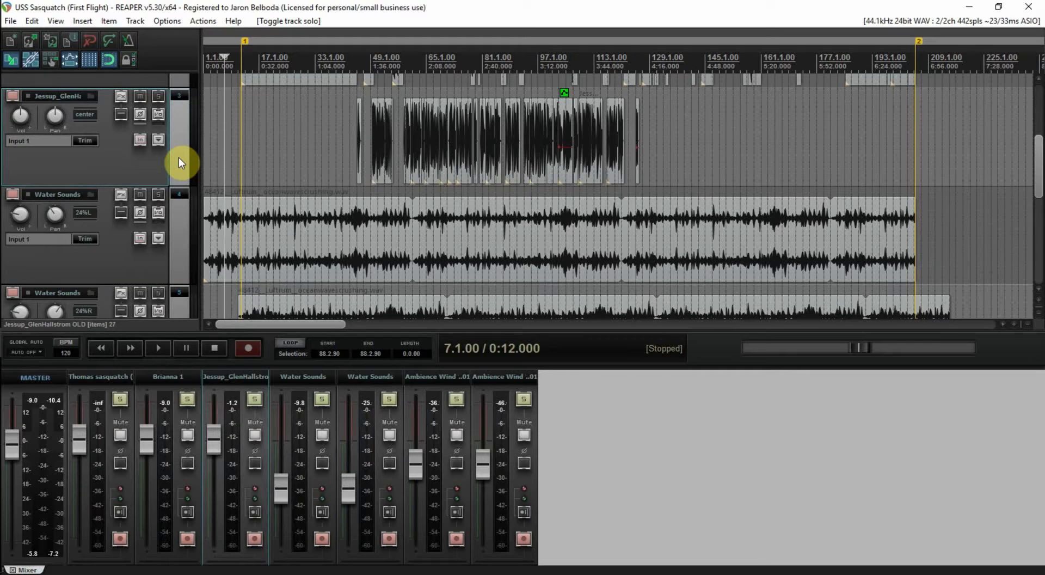
{"action": "key", "text": "ctrl+t"}
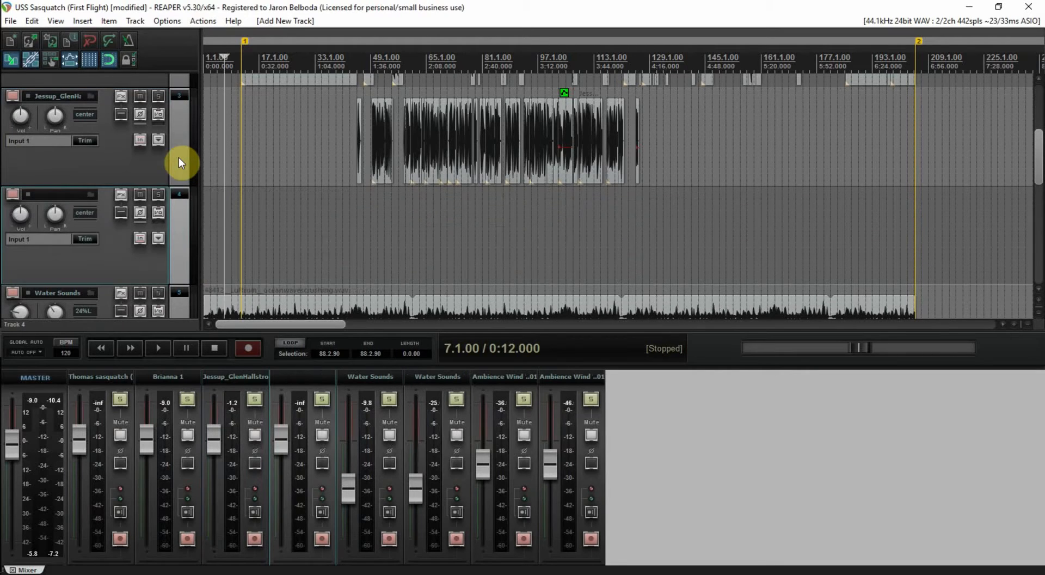
{"action": "left_click", "coordinate": [90, 193]}
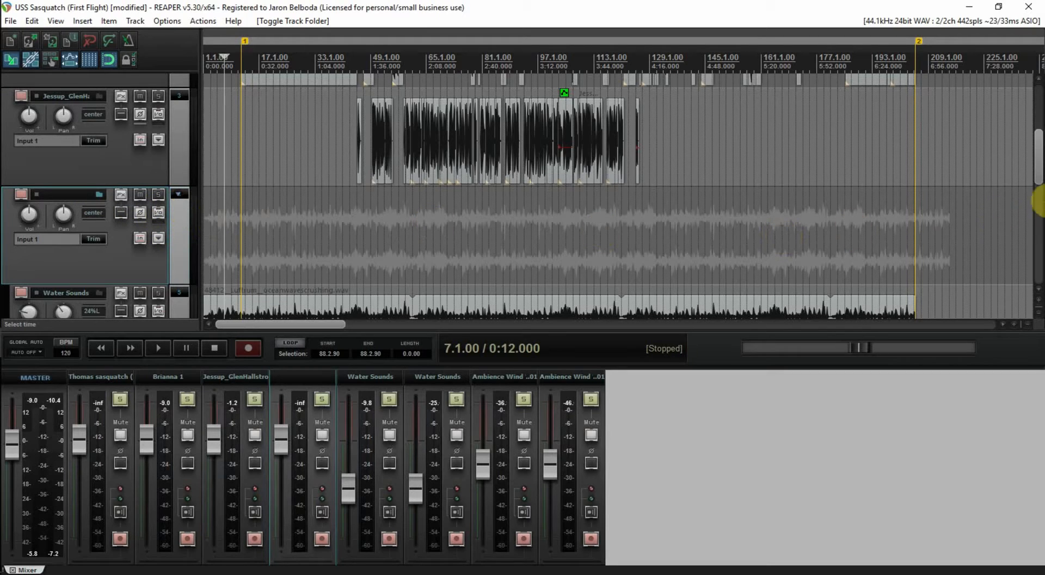
{"action": "left_click_drag", "start_coordinate": [1035, 173], "coordinate": [1037, 138]}
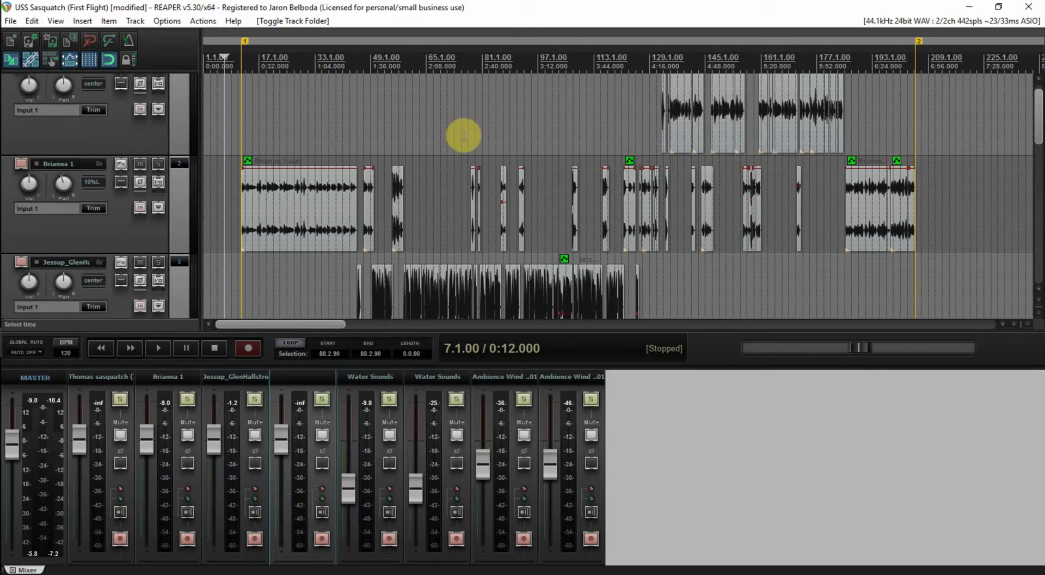
{"action": "left_click_drag", "start_coordinate": [1034, 128], "coordinate": [1039, 175]}
{"action": "left_click", "coordinate": [343, 187]}
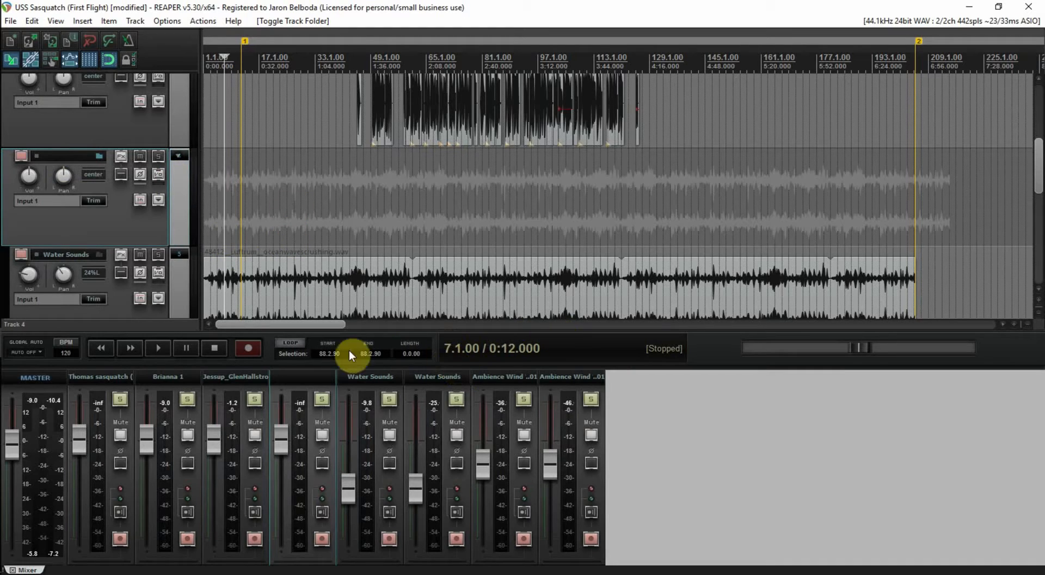
Name the folder track 'Ambient Nature SFX'
{"action": "double_click", "coordinate": [57, 156]}
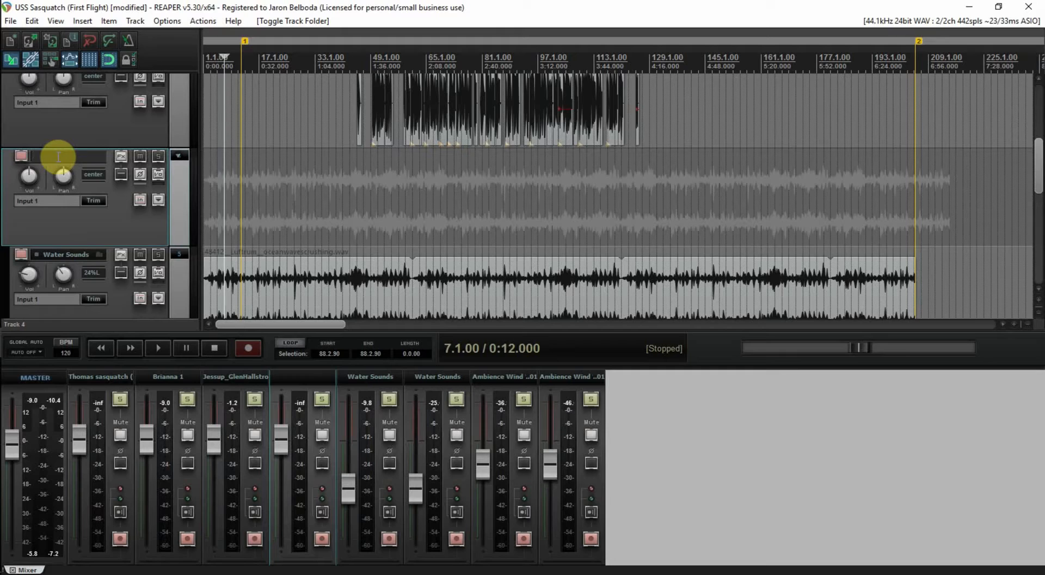
{"action": "type", "text": "Ambietn"}
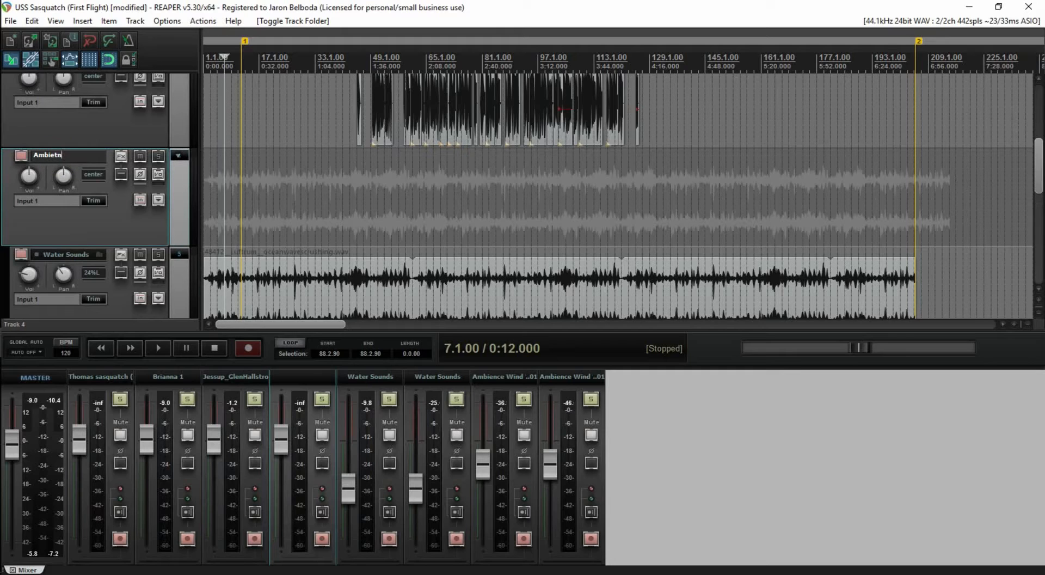
{"action": "key", "text": "BackSpace"}
{"action": "key", "text": "BackSpace"}
{"action": "key", "text": "BackSpace"}
{"action": "key", "text": "BackSpace"}
{"action": "type", "text": "ient Nature SFX"}
{"action": "key", "text": "Return"}
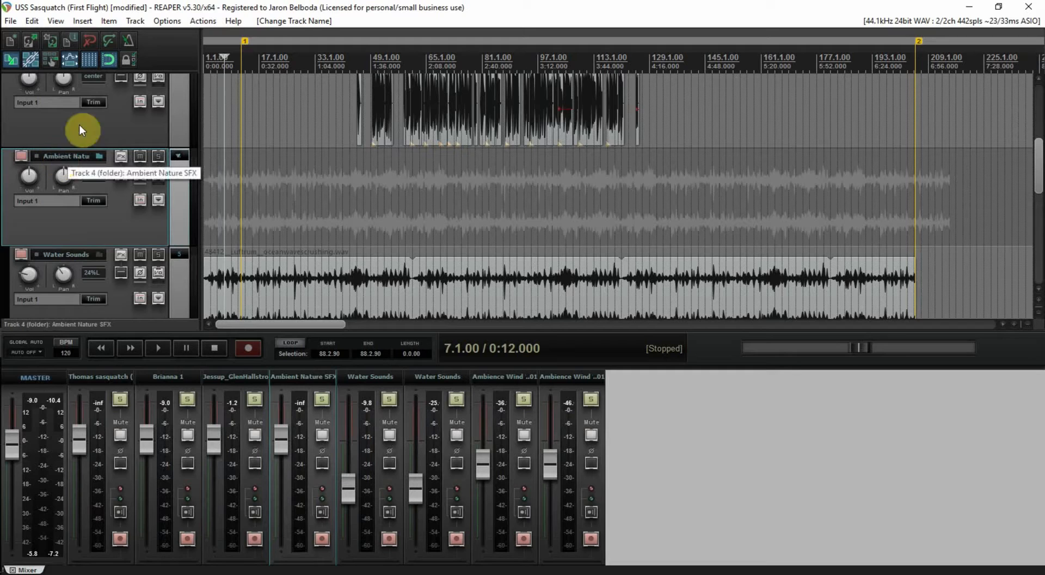
Collapse the folder's child tracks and return the play position to the project start
{"action": "left_click", "coordinate": [177, 157]}
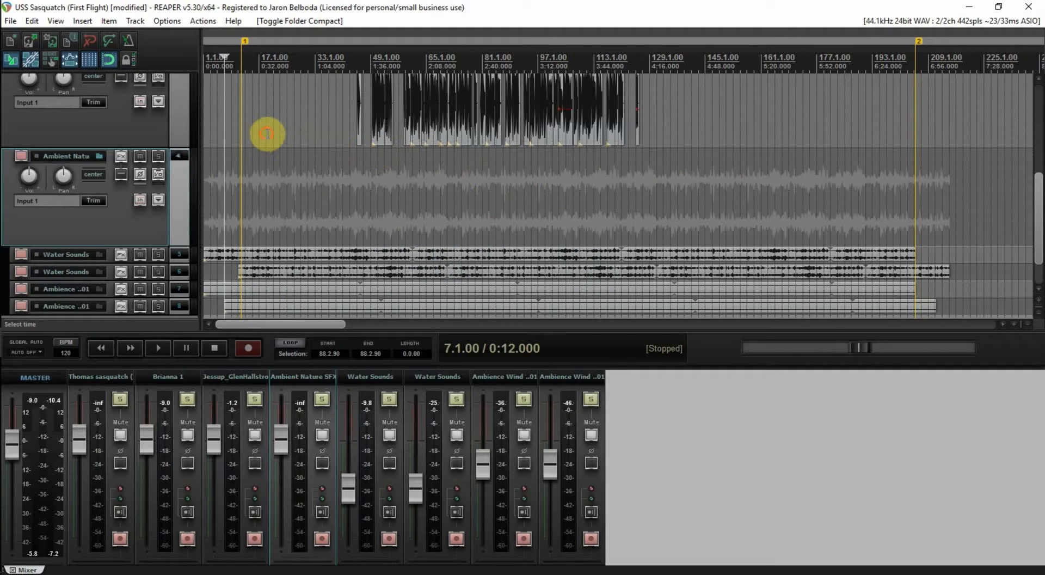
{"action": "left_click", "coordinate": [266, 134]}
{"action": "key", "text": "Home"}
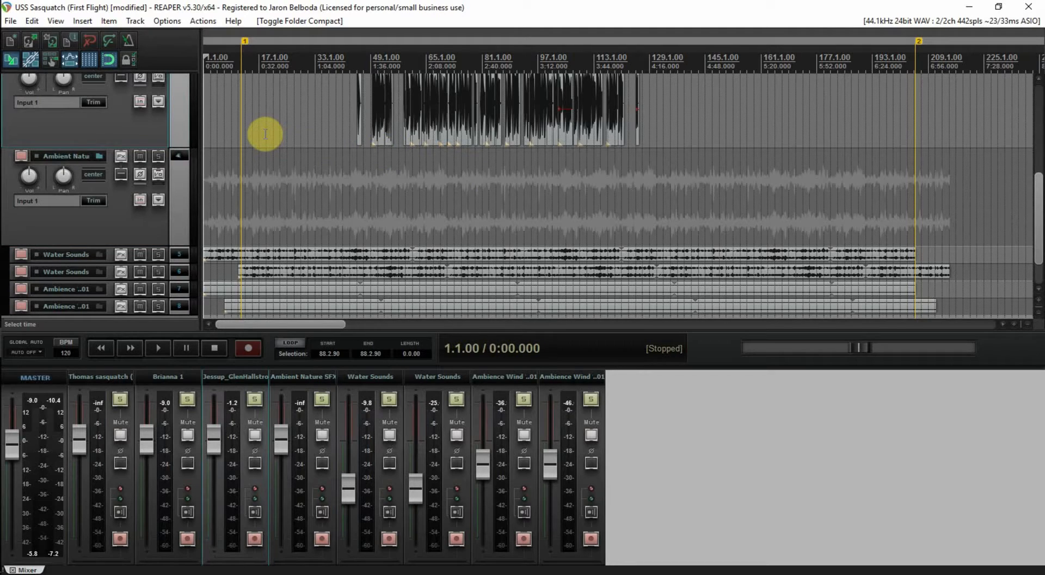